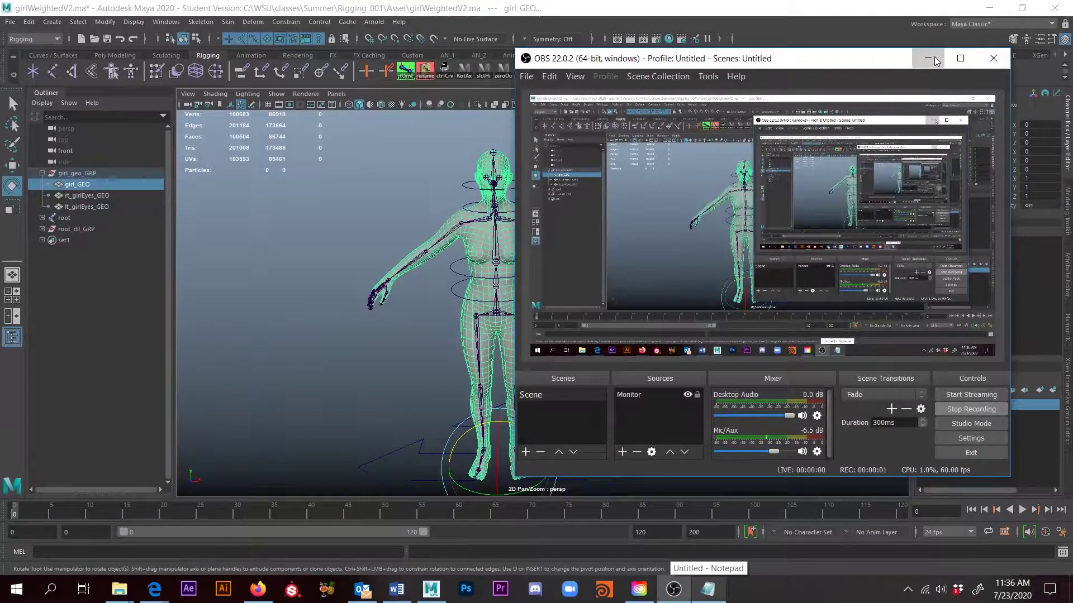
- Test-rotate the left elbow joint to check whether the body mesh follows, and undo the rotation
left_click(935, 59)
scroll(595, 256, "up", 4)
middle_click_drag(576, 244, 604, 332, "alt")
left_click_drag(710, 256, 638, 269, "alt")
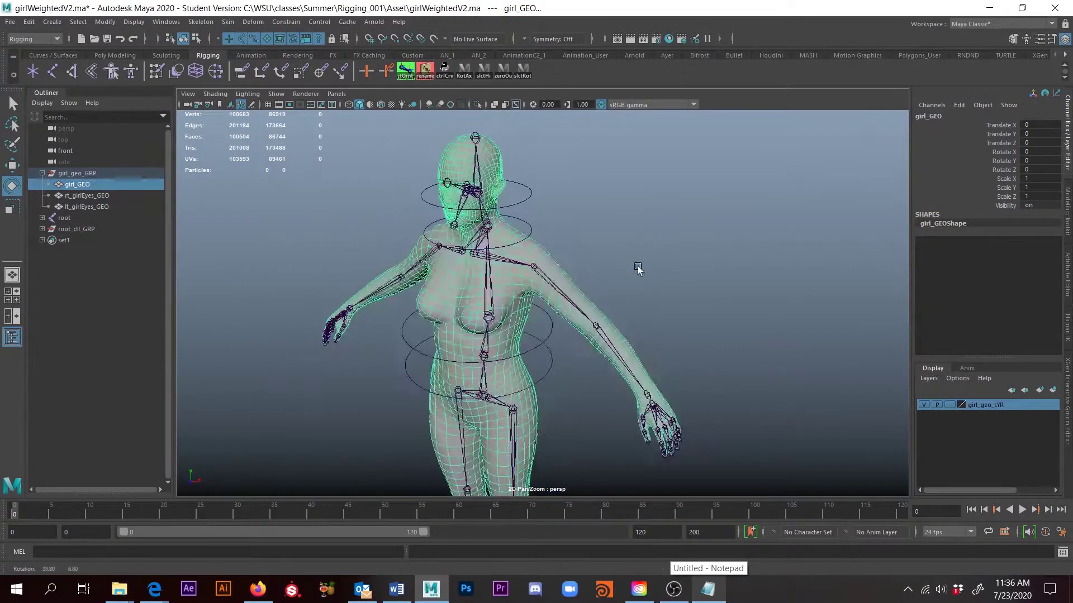
left_click(596, 326)
left_click_drag(600, 367, 563, 356)
key("ctrl+z")
middle_click_drag(666, 289, 690, 212, "alt")
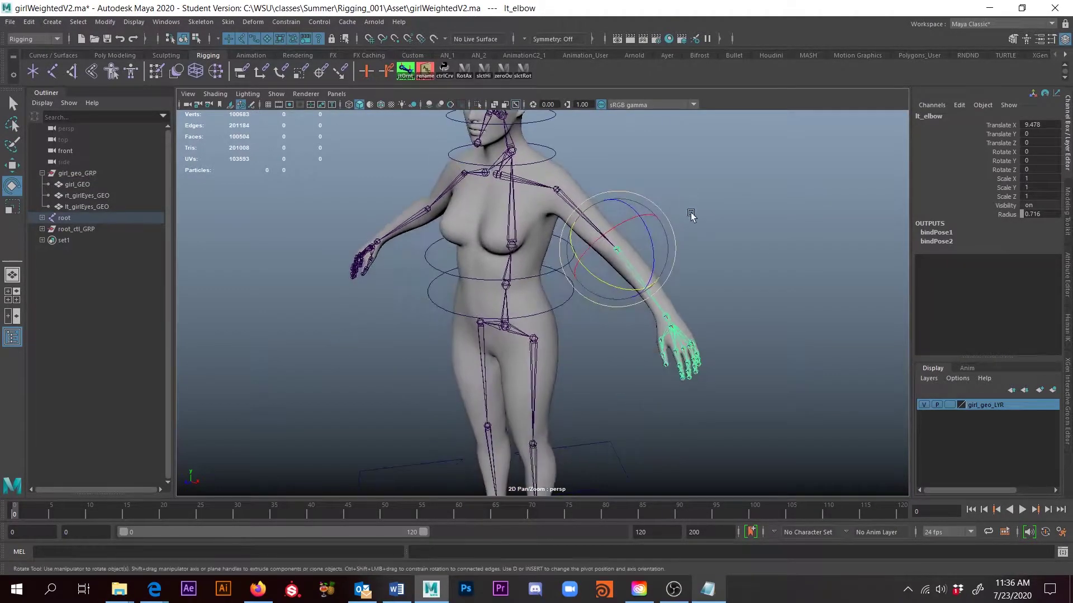
scroll(691, 213, "down", 4)
left_click_drag(695, 314, 719, 321, "alt")
middle_click_drag(719, 320, 699, 285, "alt")
right_click_drag(699, 285, 661, 306, "alt")
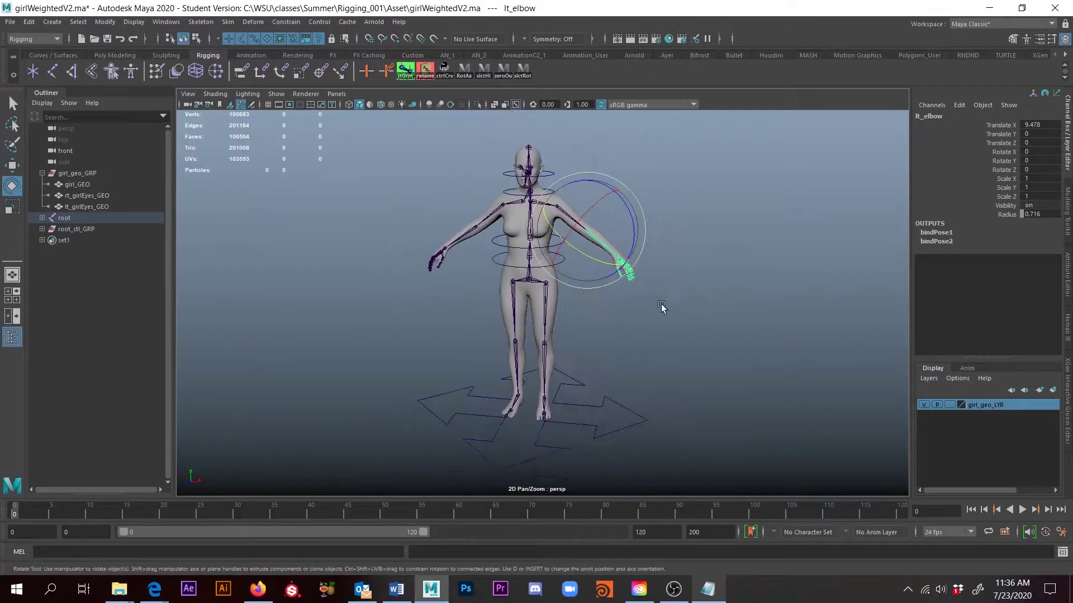
left_click_drag(661, 307, 682, 310, "alt")
left_click(568, 304)
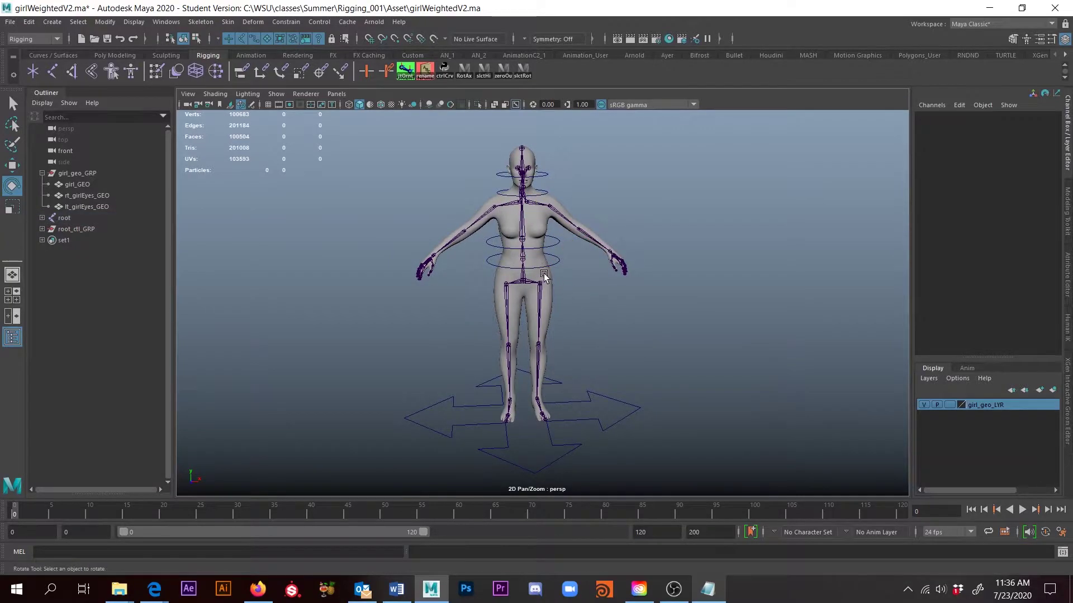
scroll(576, 270, "up", 2)
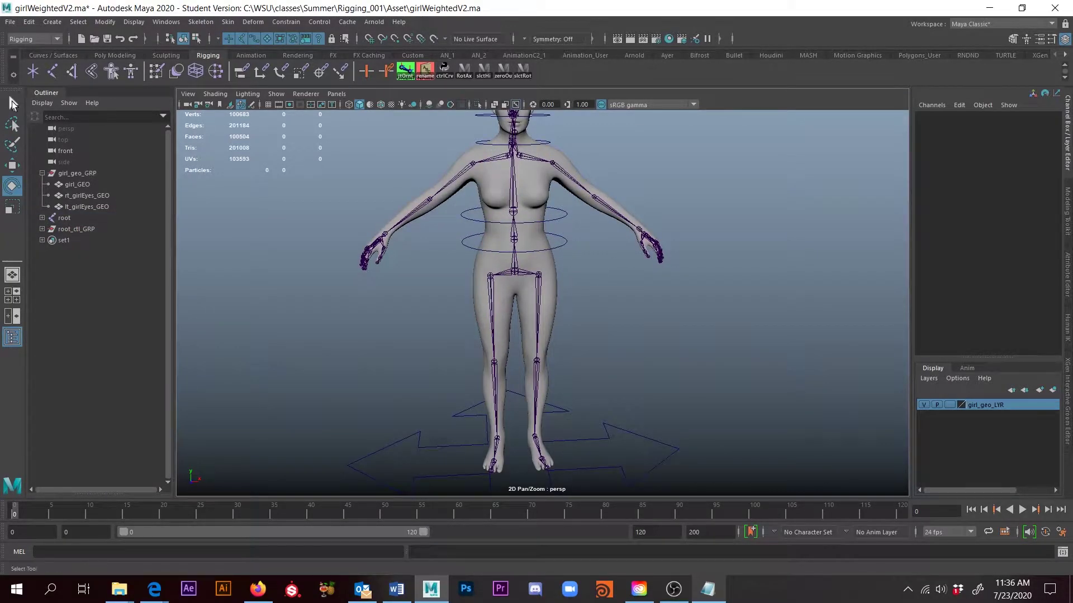
left_click(12, 103)
left_click_drag(624, 301, 563, 282, "alt")
left_click(561, 258)
scroll(568, 255, "up", 3)
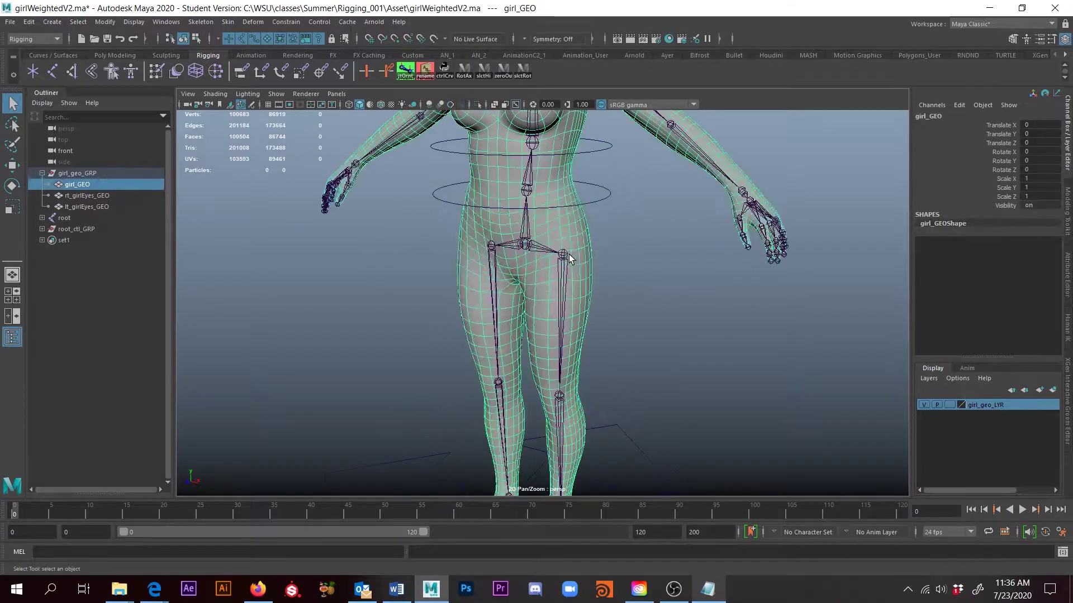
scroll(569, 254, "down", 3)
- Rotate the left elbow joint about -43.1 degrees in Y as an unbound test, and undo it
left_click(666, 247)
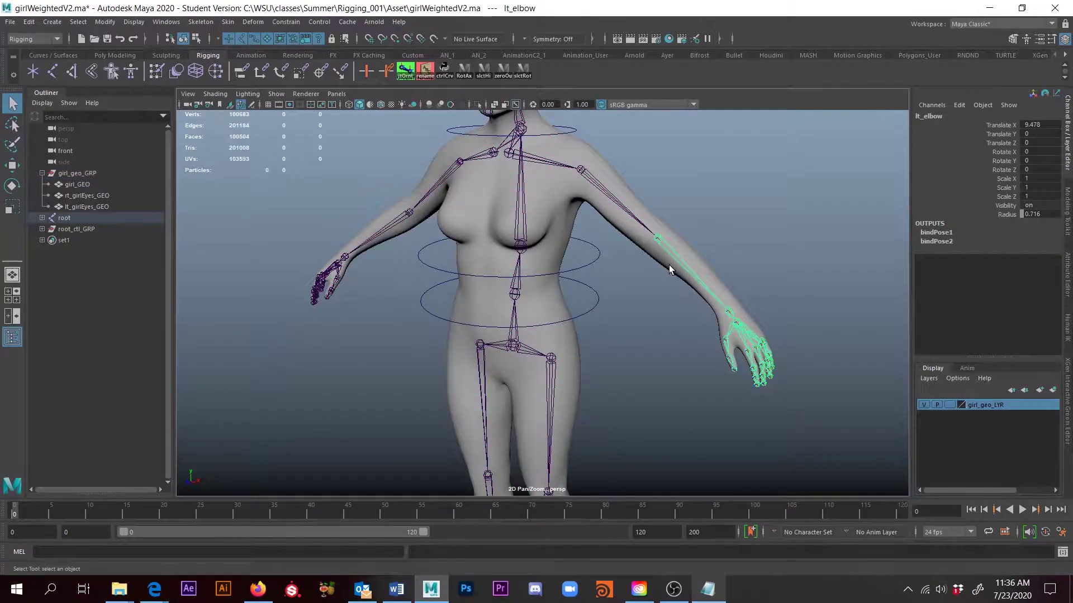
key("e")
left_click_drag(670, 270, 557, 334)
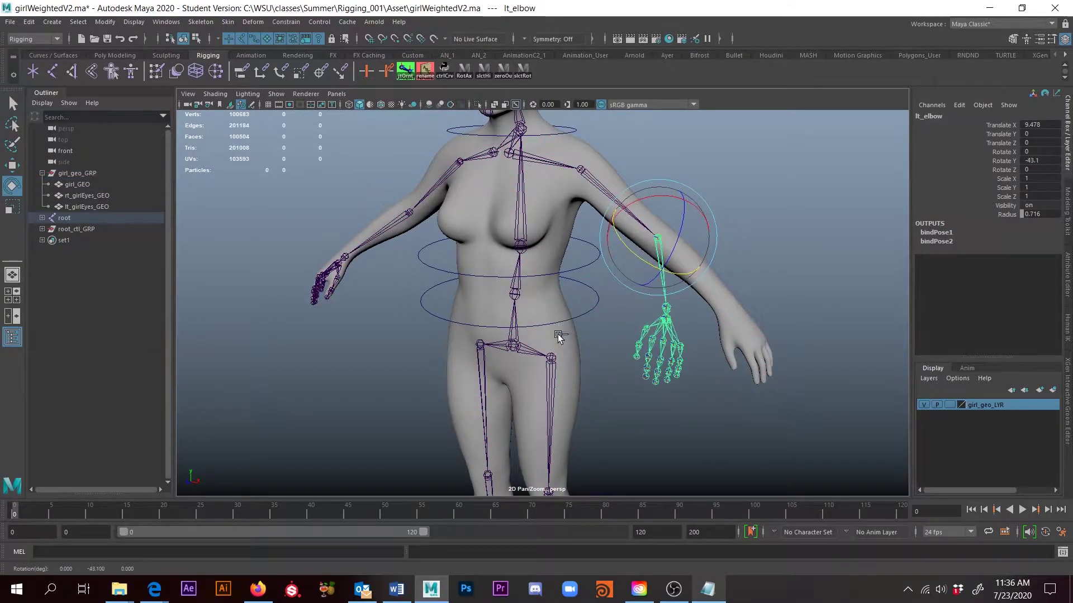
key("ctrl+z")
- Select the girl_GEO body mesh together with the root joint
left_click(567, 340)
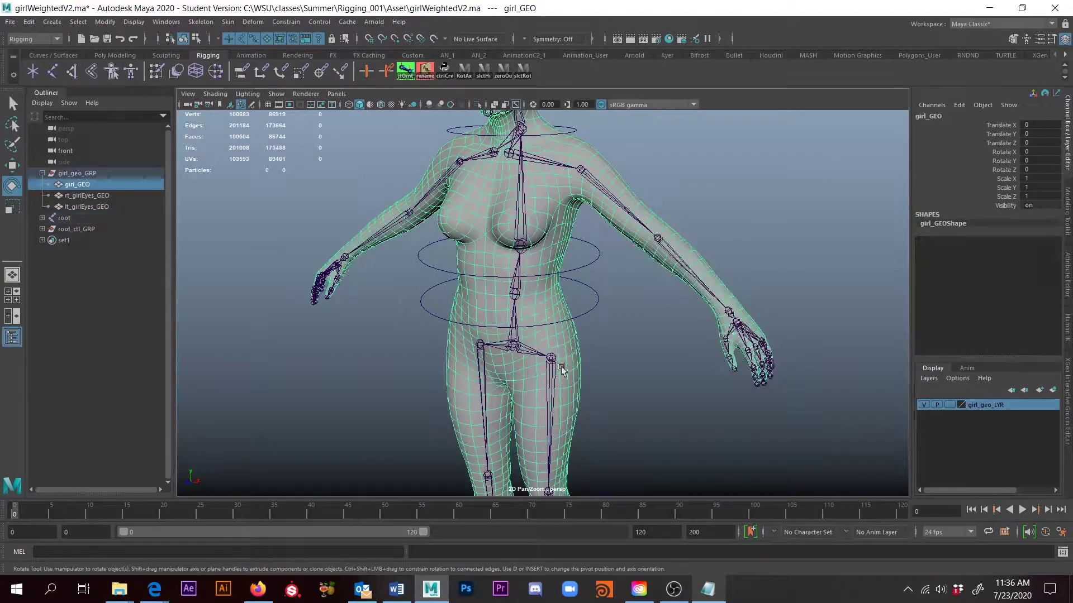
left_click(513, 344)
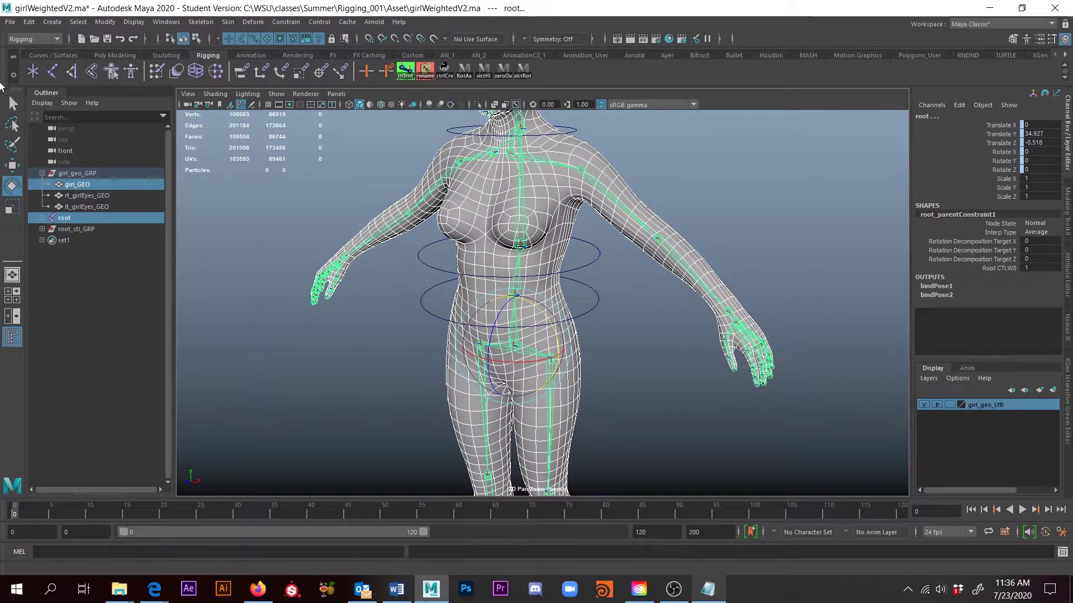
key("q")
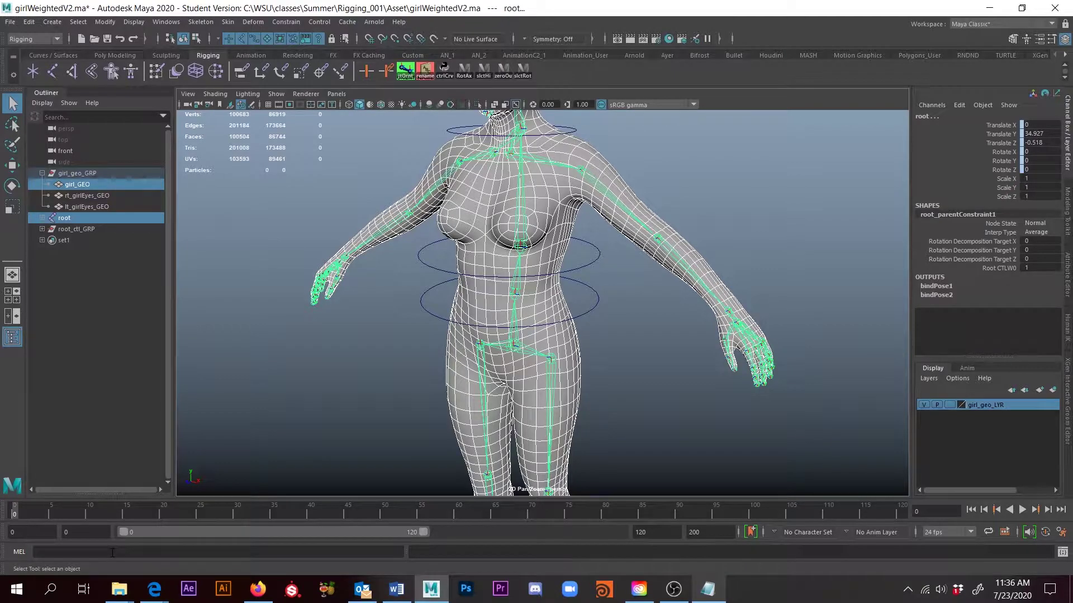
- Inspect the MEL command behind the custom select-hierarchy shelf script, and close its editor without changes
right_click(487, 69)
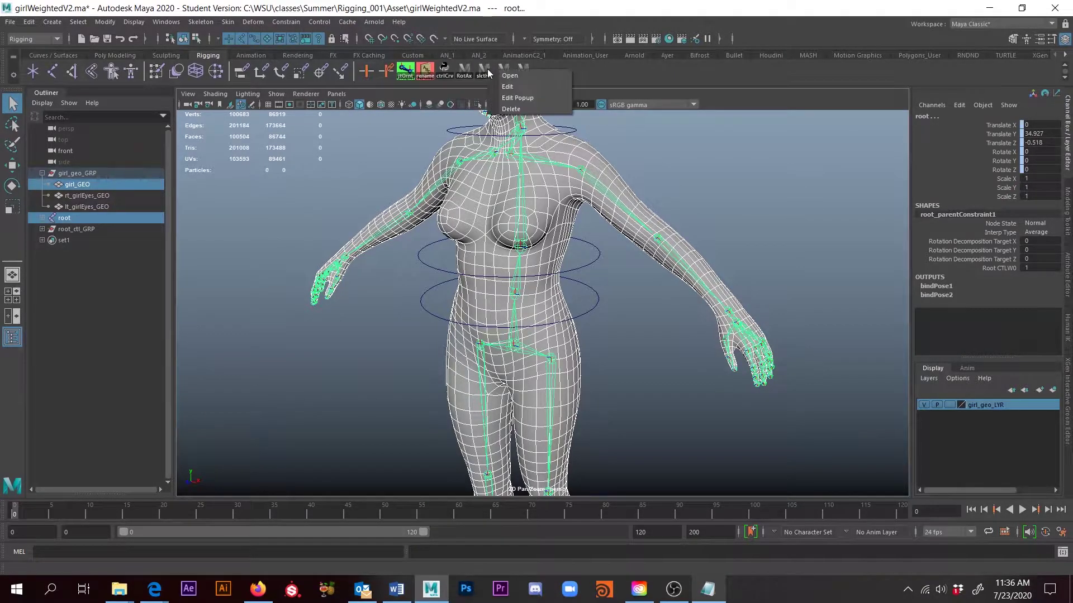
left_click(508, 85)
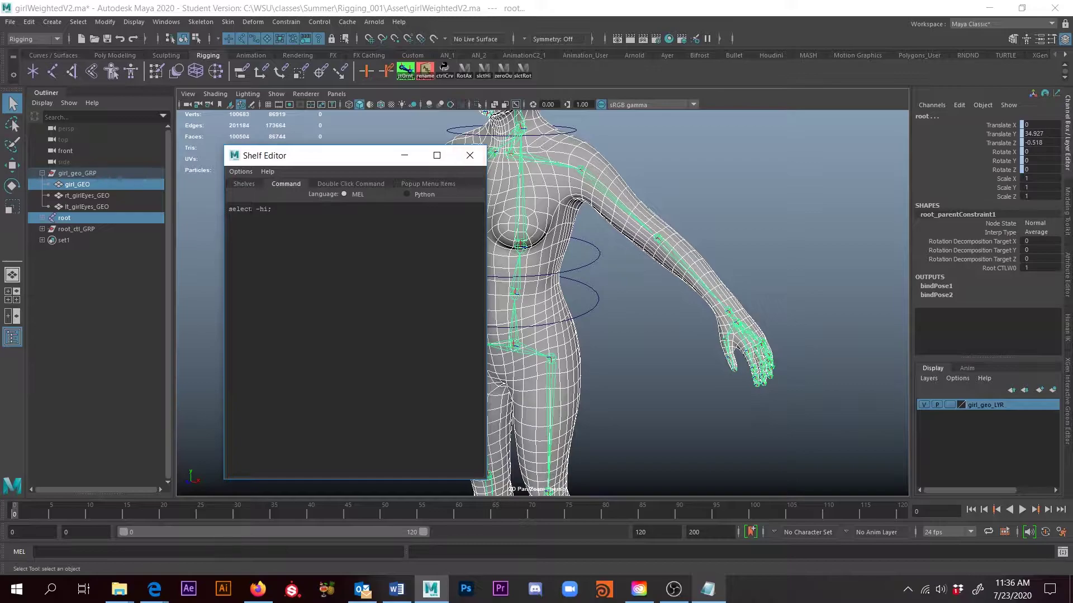
left_click(469, 155)
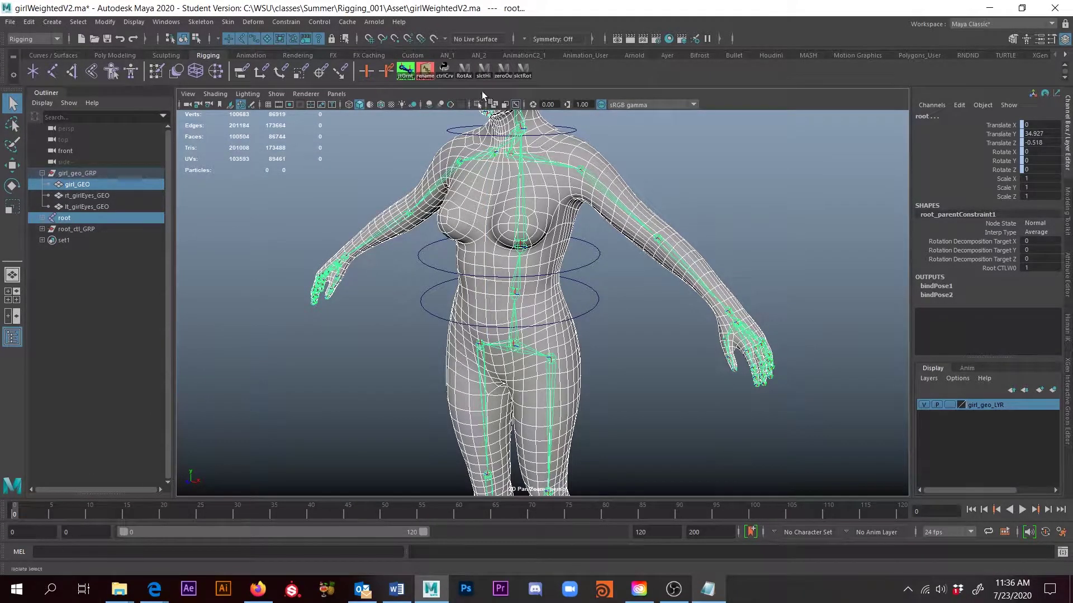
- Select girl_GEO and the root joint, and extend the selection through the entire joint hierarchy with the select -hi script
left_click(550, 334)
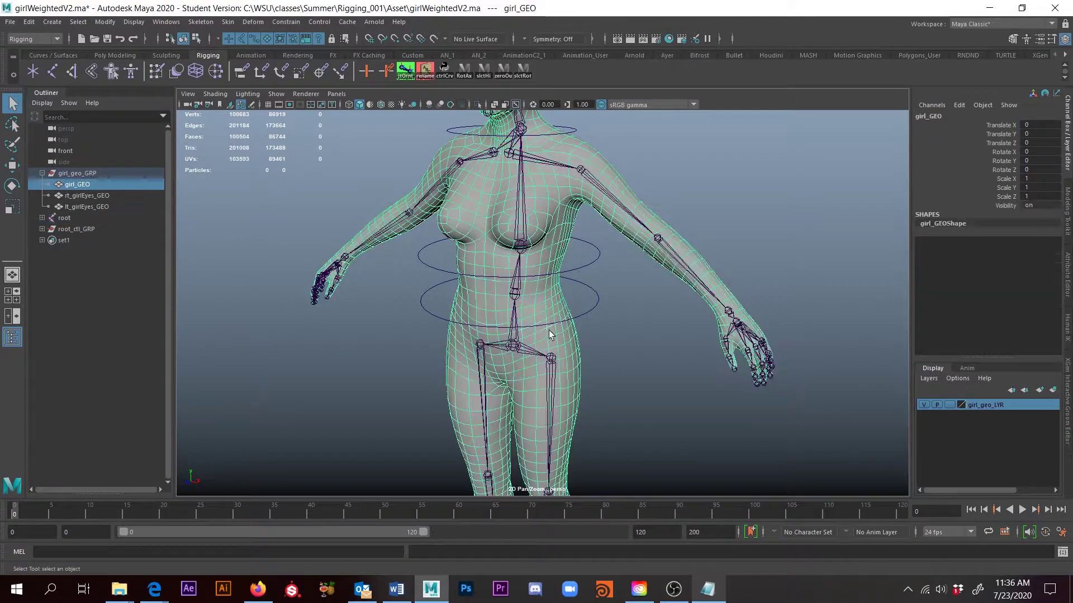
left_click(519, 346)
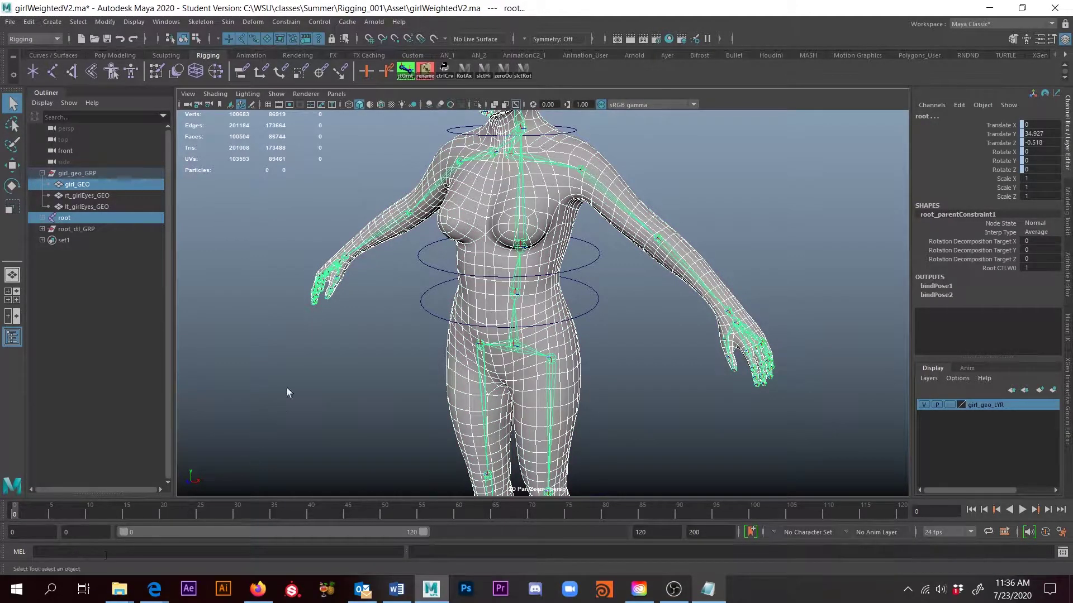
left_click(481, 70)
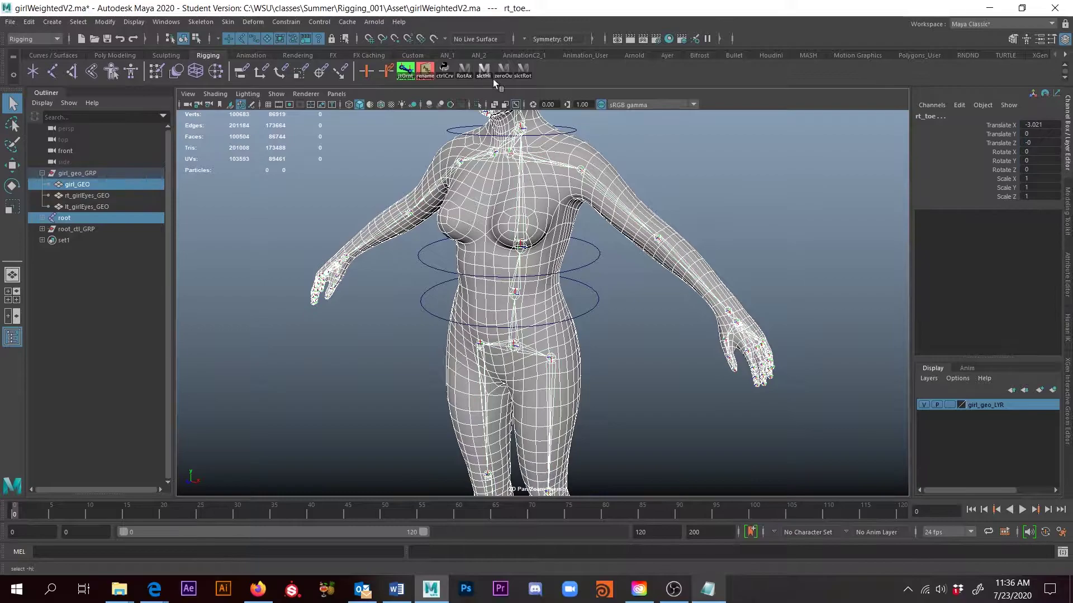
key("f")
scroll(598, 275, "down", 3)
mouse_move(599, 284)
left_mouse_down("alt")
mouse_move(603, 302)
mouse_move(597, 280)
left_mouse_up("alt")
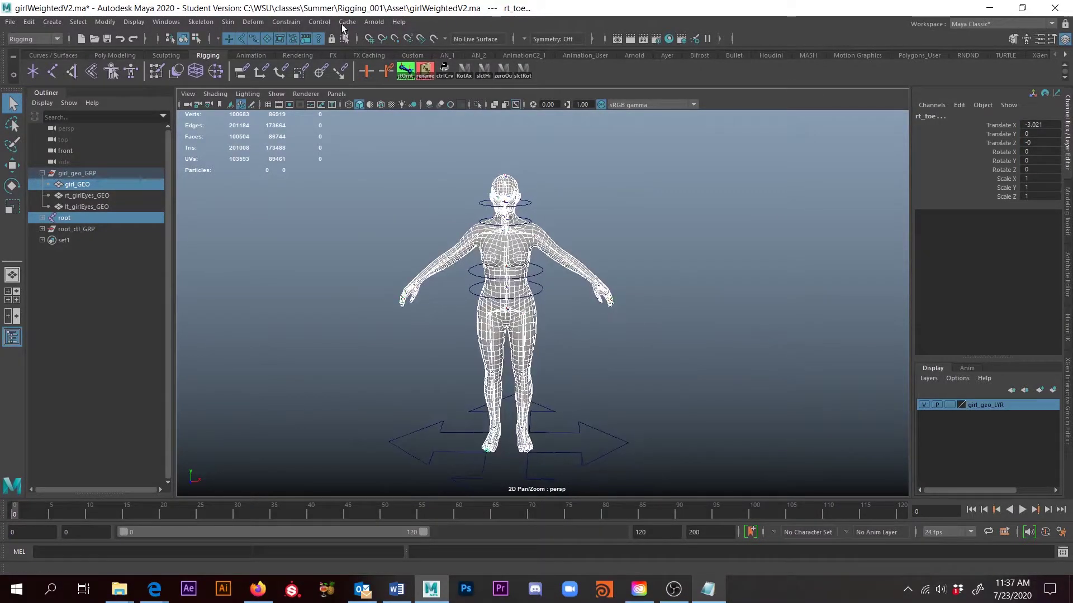
- Bind the mesh to the selected joints using Closest distance, Classic linear skinning and a maximum of 1 influence
left_click(228, 22)
left_click(374, 50)
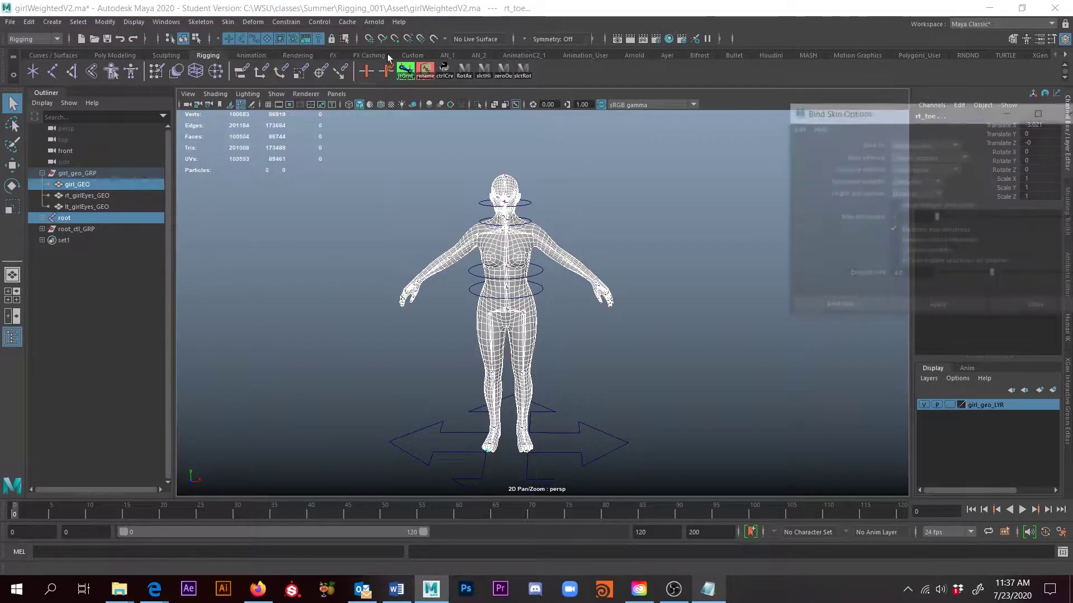
left_click_drag(907, 114, 752, 81)
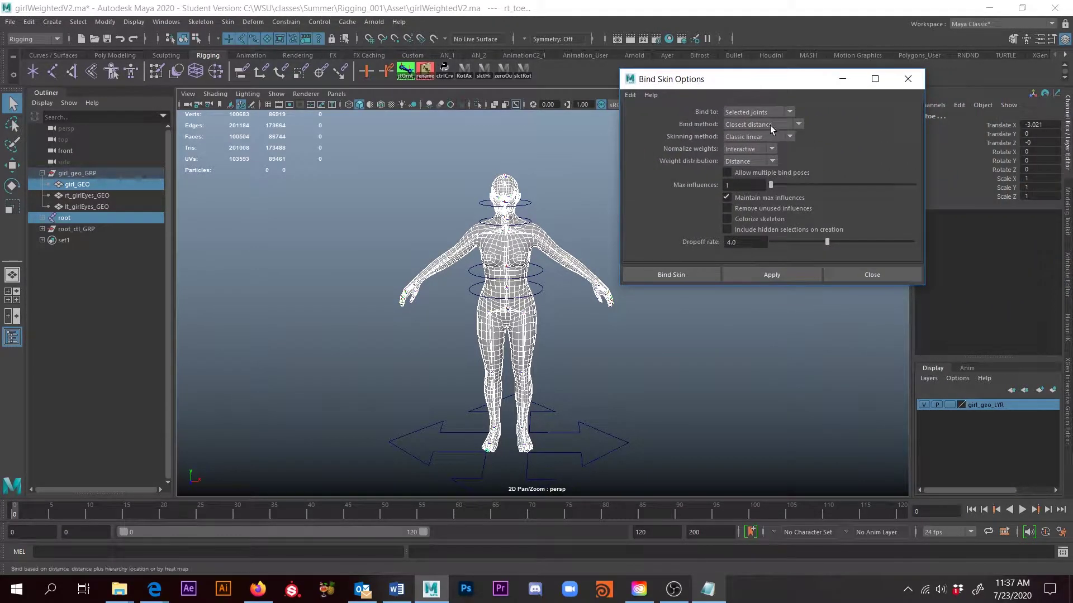
left_click(753, 112)
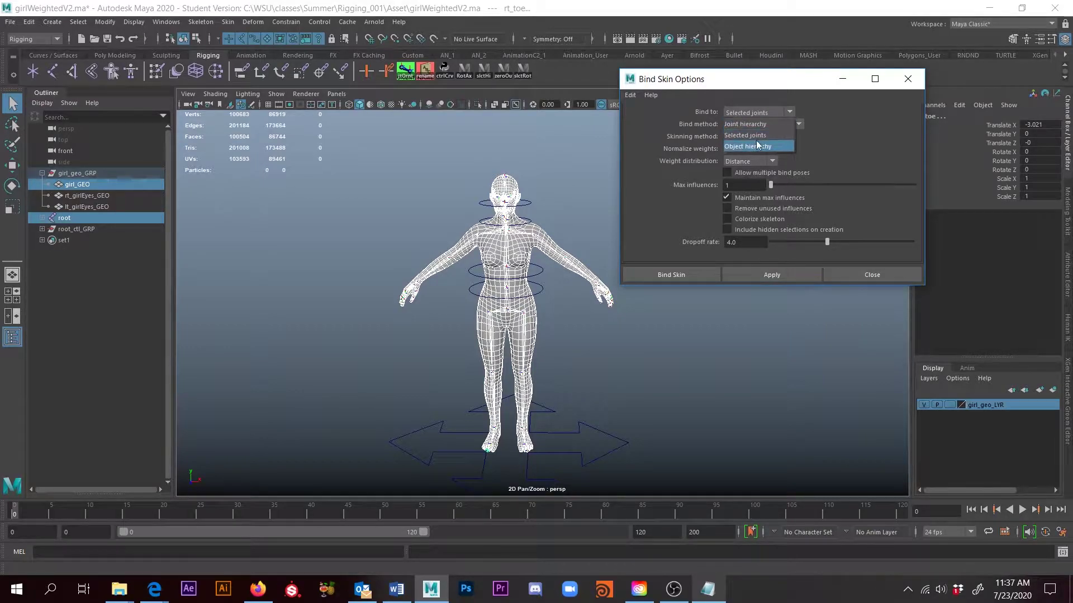
left_click(746, 135)
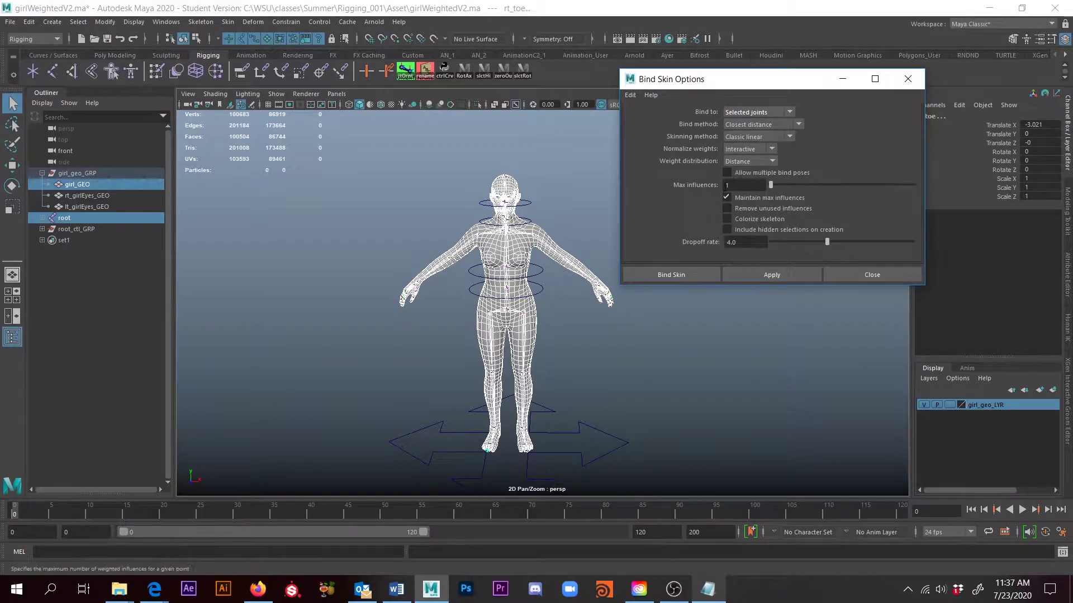
double_click(734, 185)
left_click(683, 275)
- Bend the left elbow joint about -73.35 degrees in Y to test the skin deformation, and undo the rotation
scroll(608, 284, "up", 3)
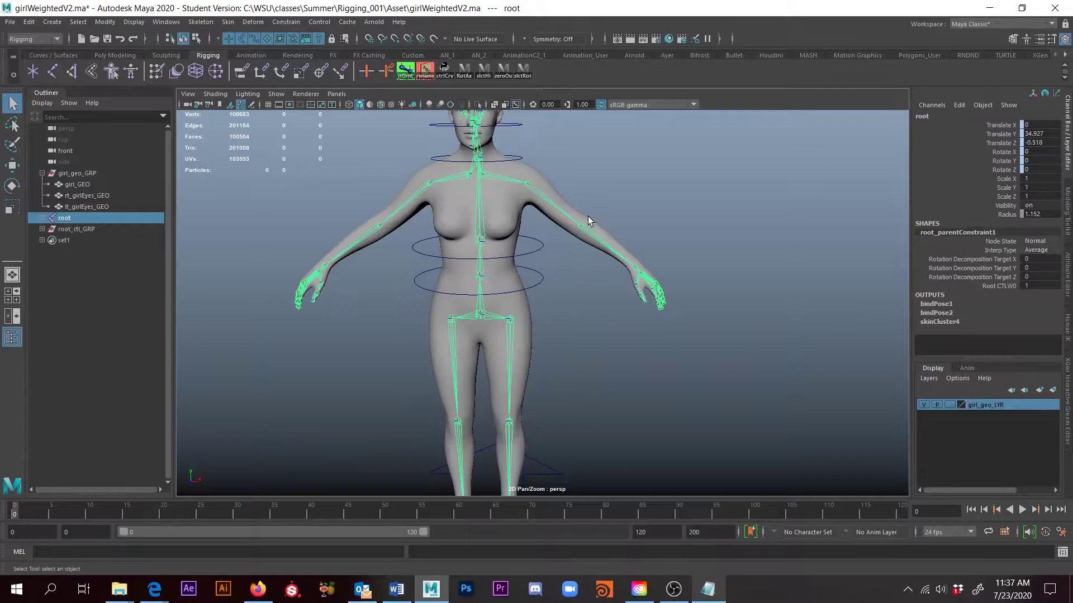
left_click(579, 224)
left_click_drag(648, 220, 579, 285, "alt")
key("e")
scroll(624, 252, "up", 5)
middle_click_drag(489, 321, 566, 315, "alt")
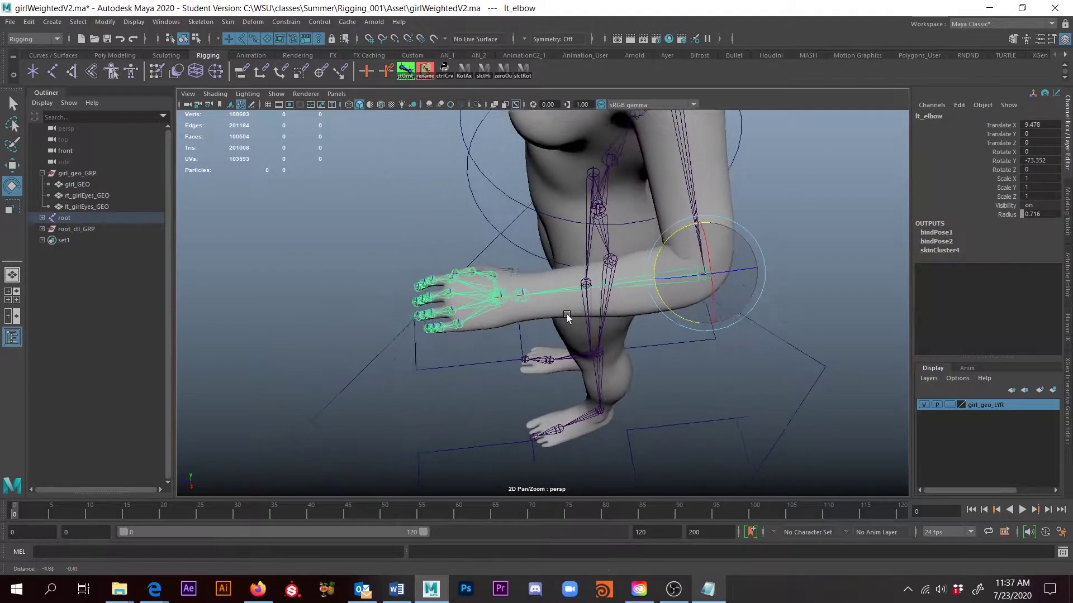
key("ctrl+z")
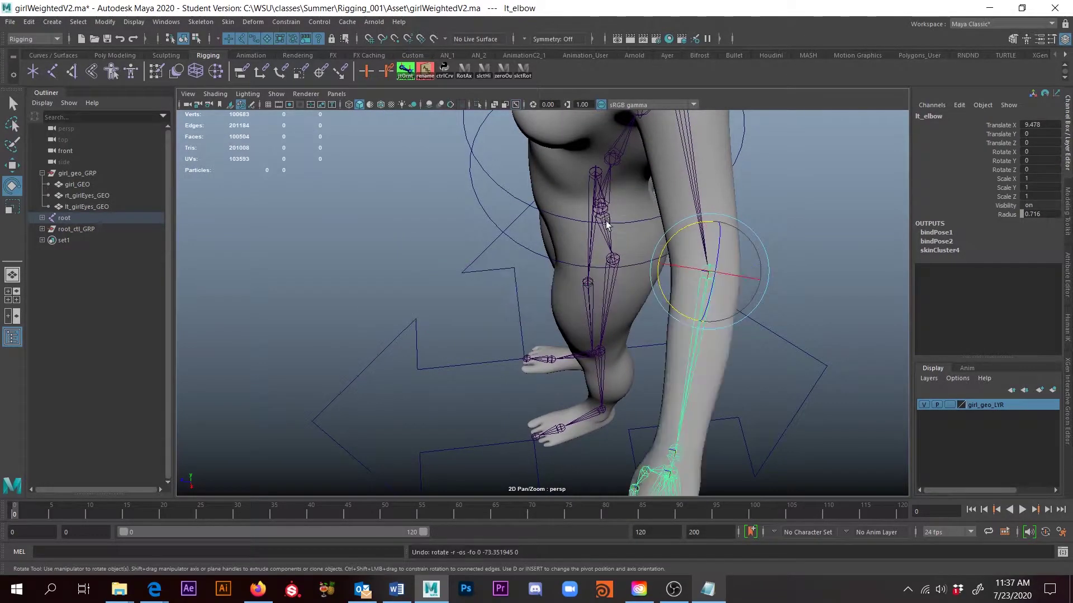
left_click_drag(606, 223, 715, 257, "alt")
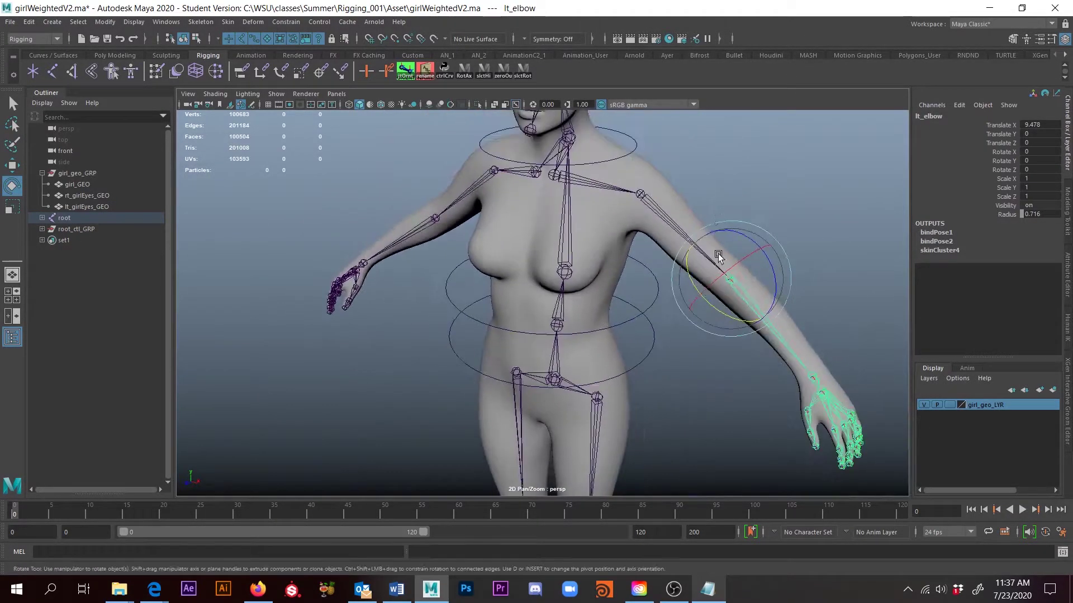
- Rotate the left shoulder joint about -45.2 degrees in Z to test the skin deformation, and undo the rotation
left_click(639, 195)
left_click_drag(661, 203, 678, 268, "alt")
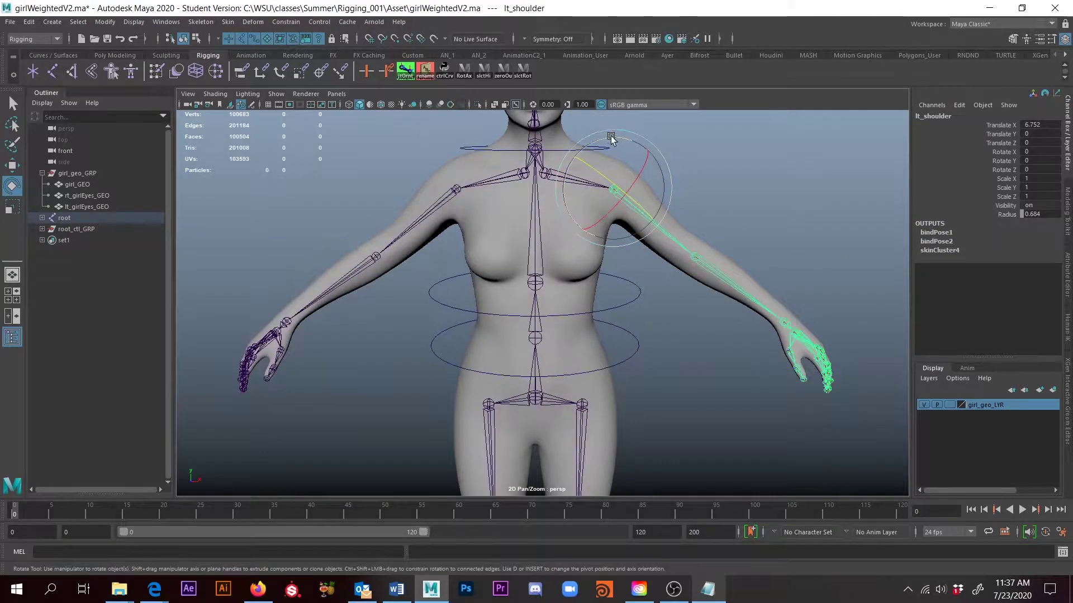
left_click_drag(611, 139, 598, 249)
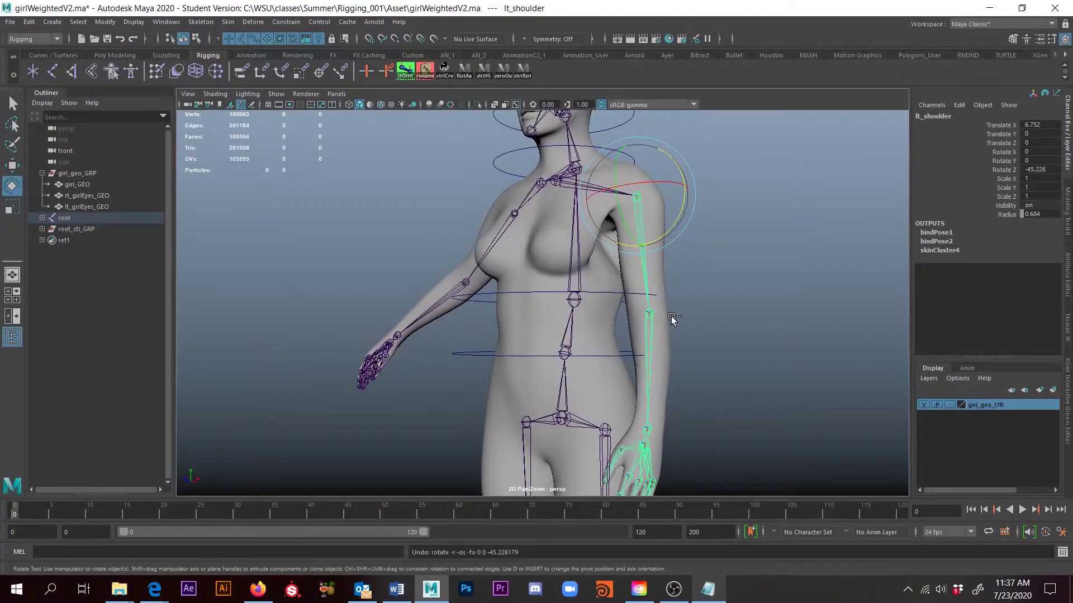
key("ctrl+z")
key("ctrl+z")
- Rotate the spine1_CTL control to test the torso deformation, and undo the rotation
left_click(622, 271)
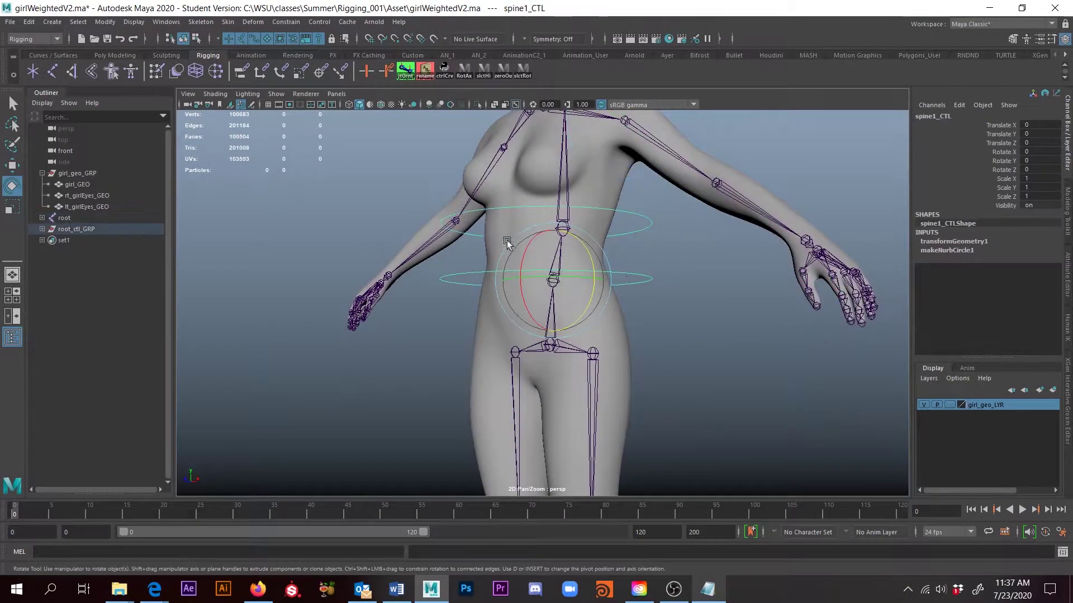
left_click_drag(522, 252, 503, 297)
left_click_drag(644, 320, 604, 309, "alt")
key("ctrl+z")
key("ctrl+z")
key("ctrl+z")
key("ctrl+z")
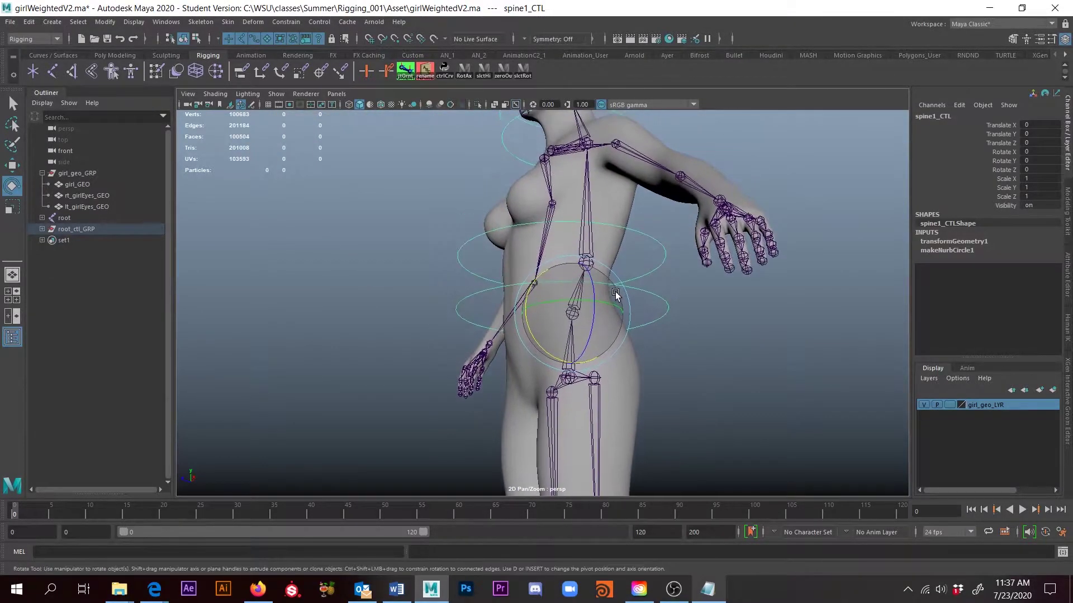
left_click_drag(680, 324, 659, 302, "alt")
scroll(642, 336, "down", 3)
middle_click_drag(642, 336, 646, 352, "alt")
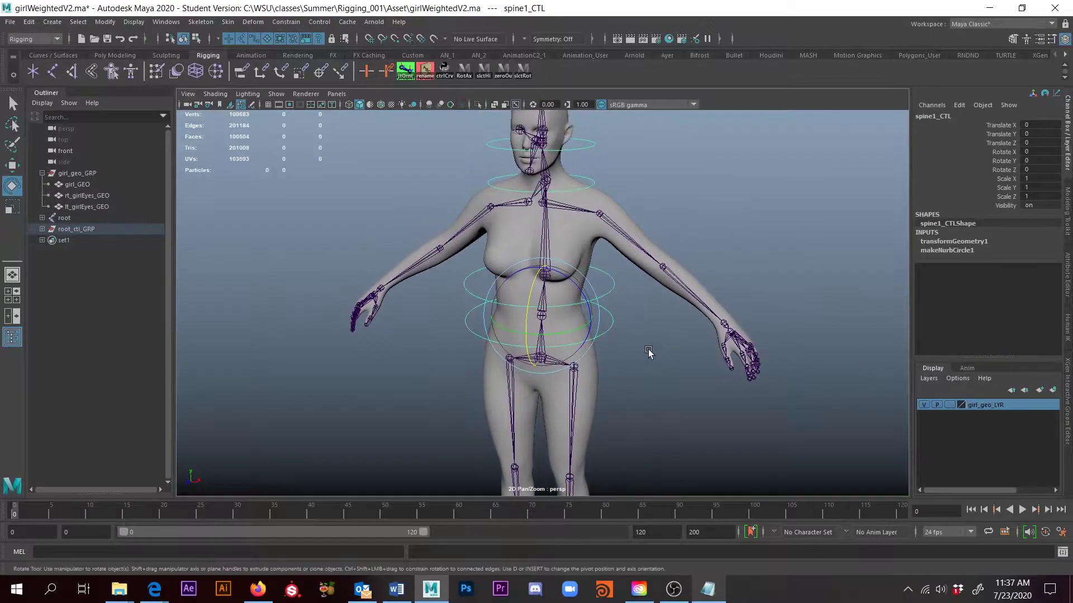
- Apply a Delta Mush deformer to the girl_GEO body mesh
left_click(589, 258)
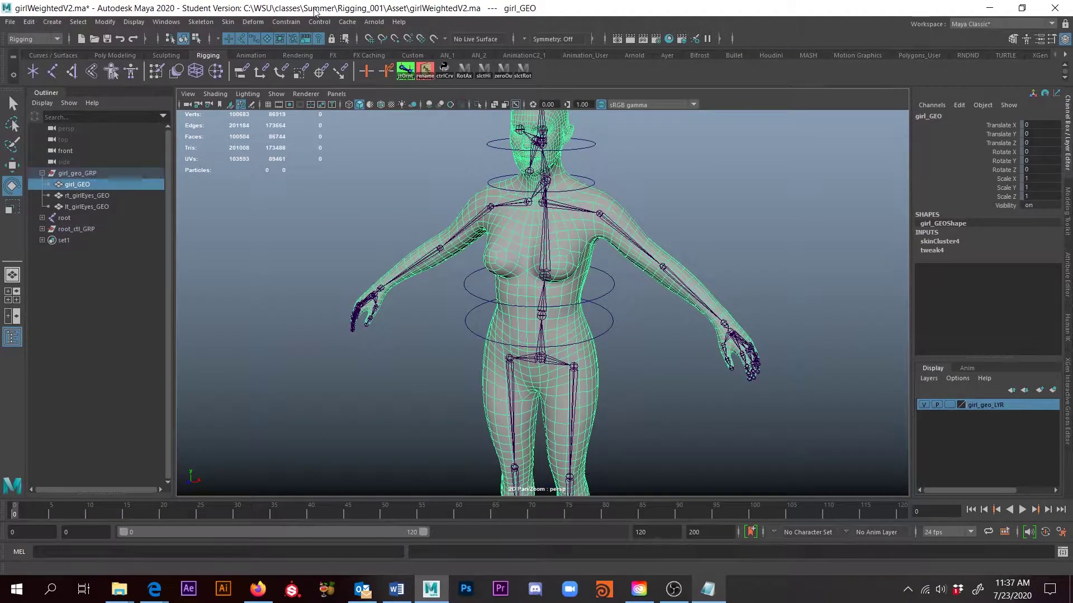
left_click(254, 23)
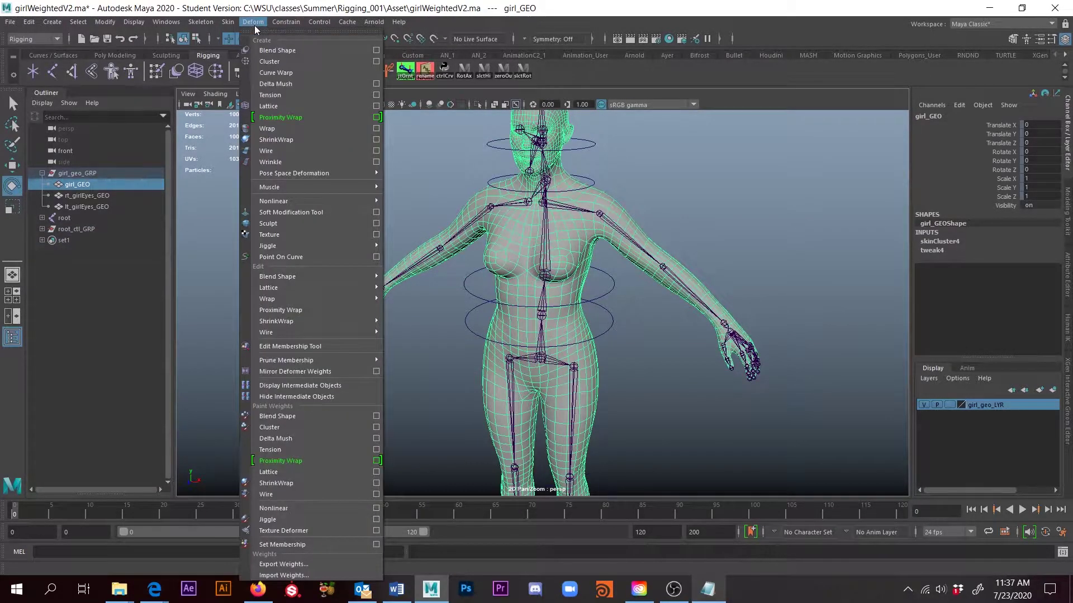
left_click(304, 83)
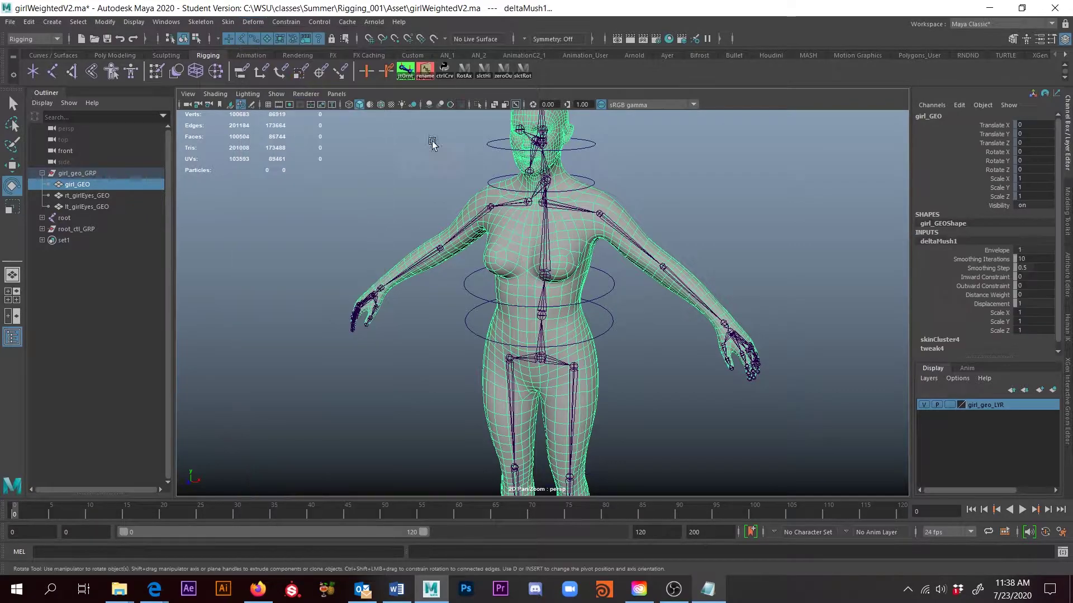
middle_click_drag(604, 320, 642, 248, "alt")
left_click_drag(672, 247, 625, 245, "alt")
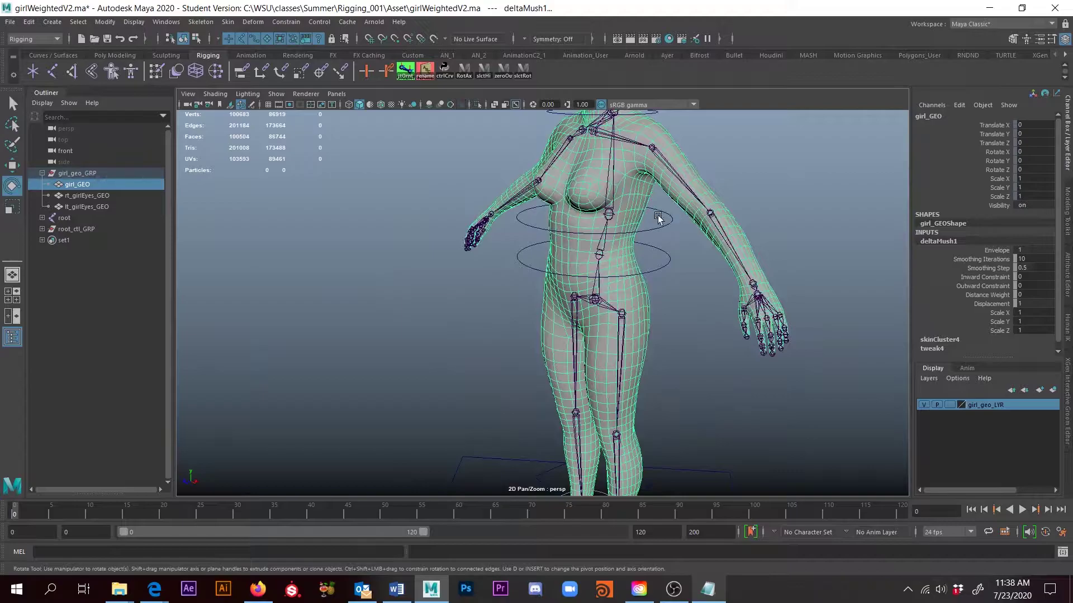
- Rotate the spine1_CTL control about 63.9 degrees in X to test the smoothed torso deformation, and undo the rotation
left_click(655, 270)
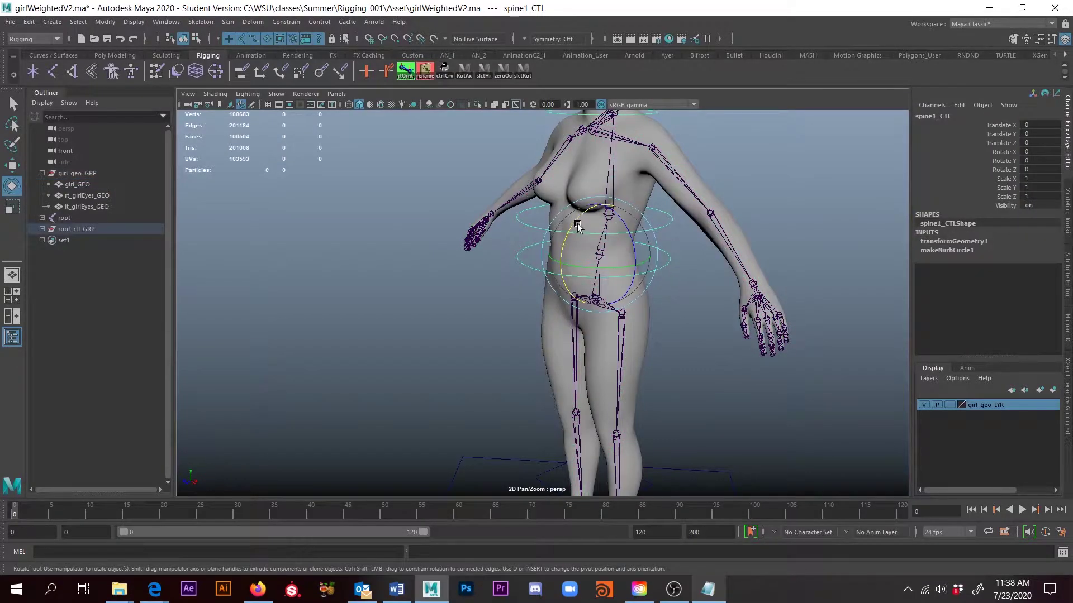
left_click_drag(577, 225, 832, 314)
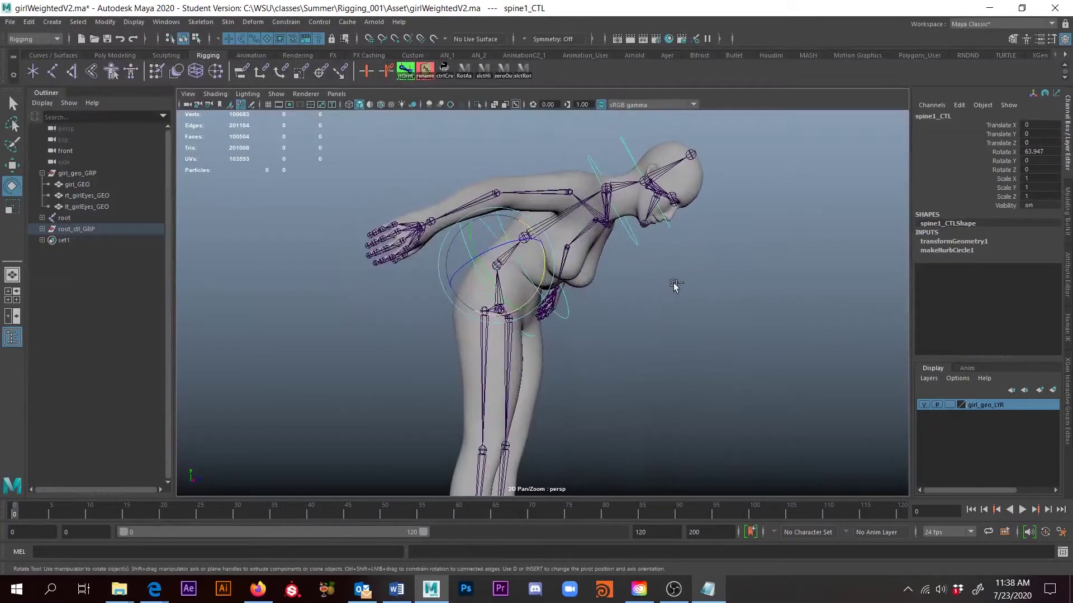
key("ctrl+z")
- Rotate the left shoulder joint about -45.5 degrees in Z to test the smoothed deformation, and undo the rotation
left_click_drag(629, 285, 631, 210, "alt")
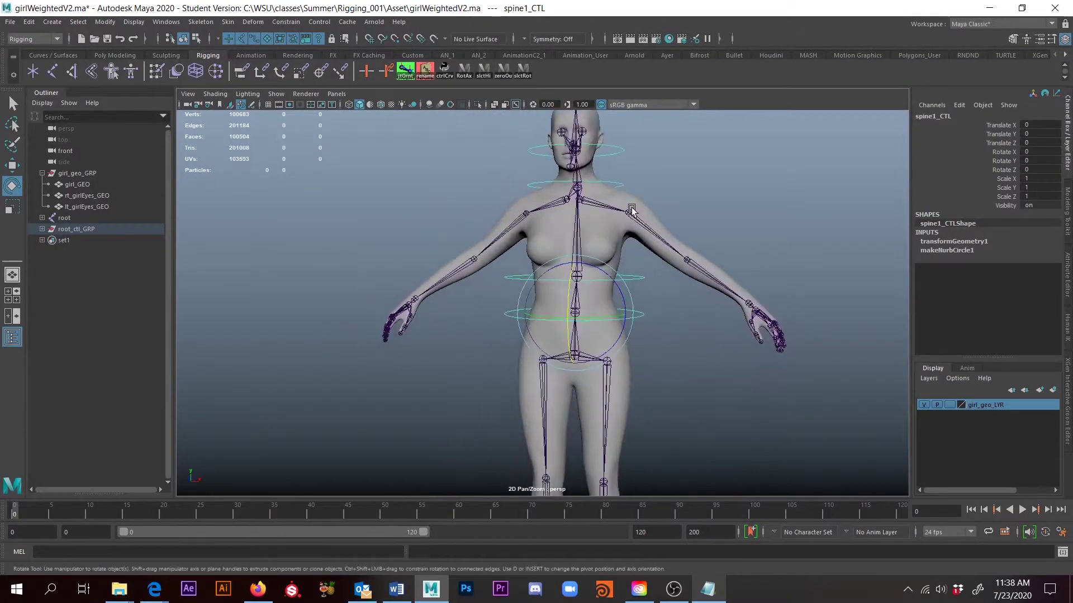
left_click(632, 211)
mouse_move(644, 263)
left_mouse_down("alt")
mouse_move(670, 309)
mouse_move(650, 273)
left_mouse_up("alt")
right_click_drag(685, 246, 742, 326, "alt")
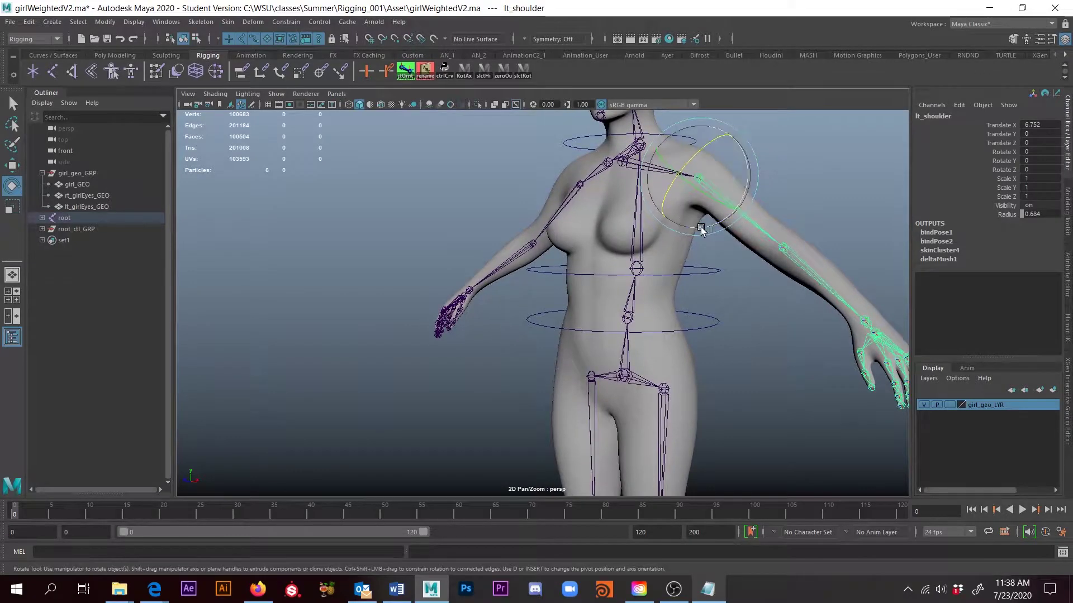
left_click_drag(743, 173, 659, 276)
key("ctrl+z")
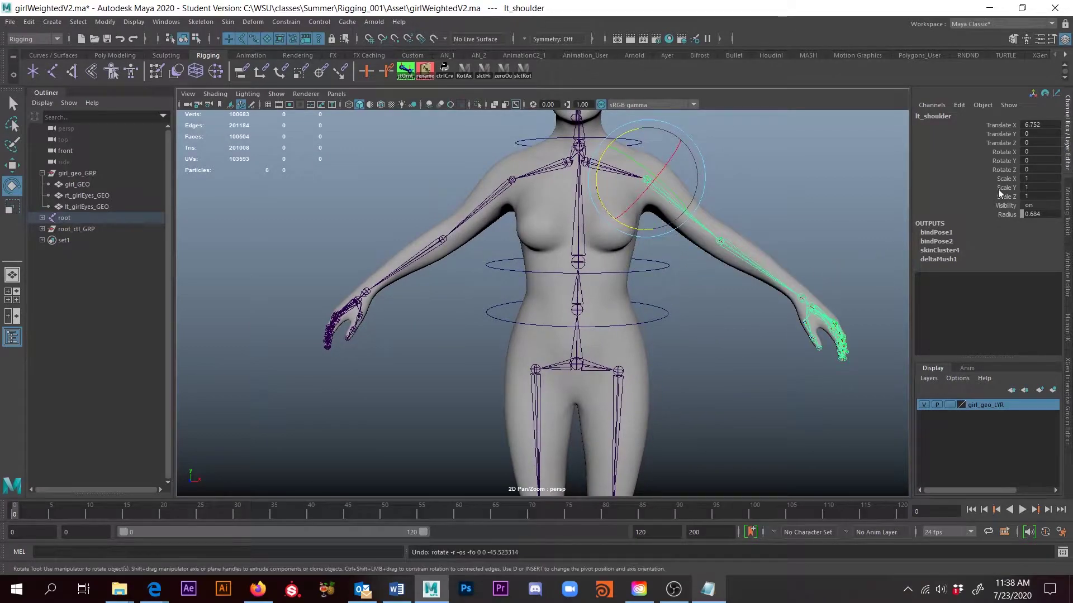
- Set the Delta Mush Smoothing Step to 1 and rotate the left shoulder joint to about -41.7 degrees in Z
left_click(1068, 284)
left_click(1068, 107)
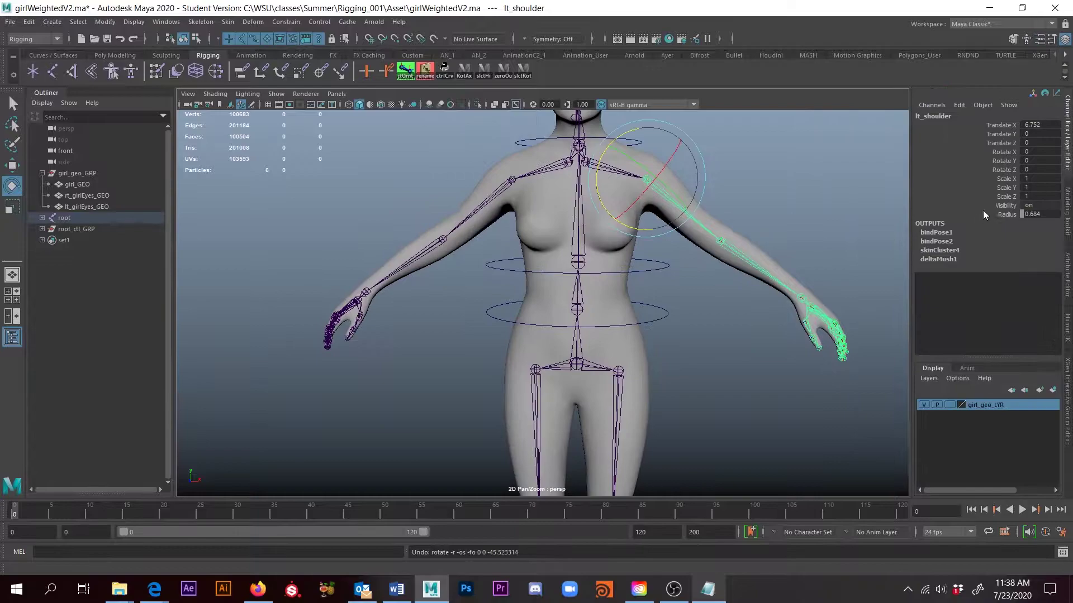
left_click(944, 260)
left_click(944, 260)
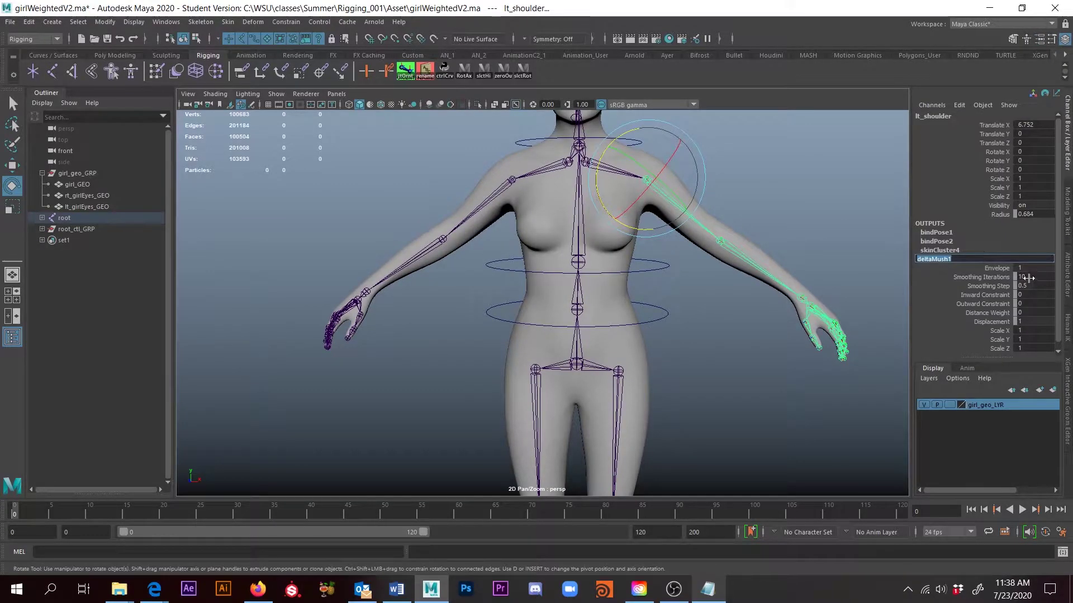
double_click(1050, 286)
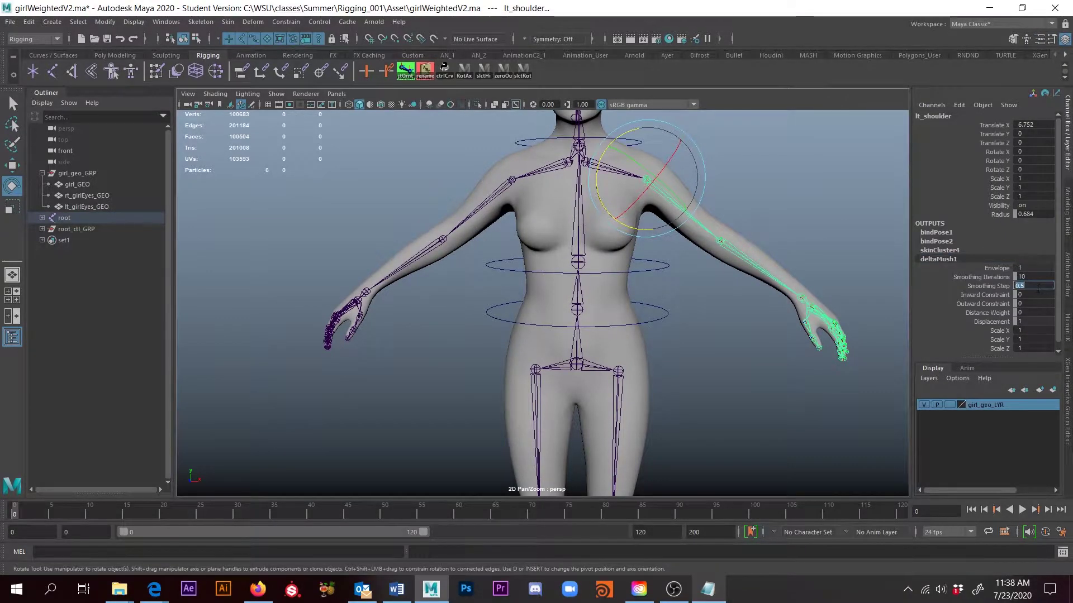
type("1.")
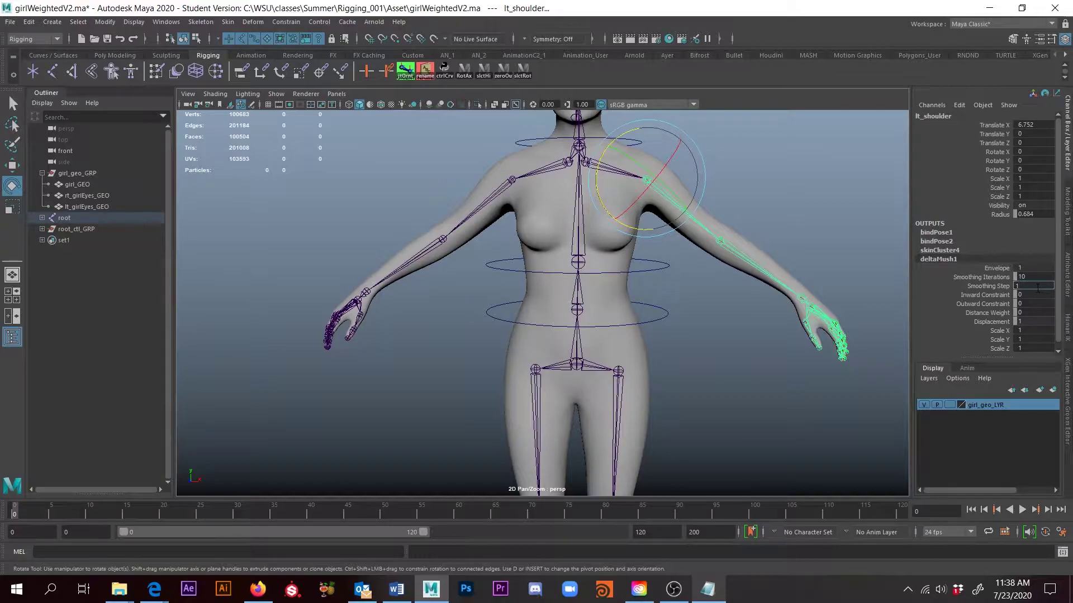
middle_click_drag(775, 148, 733, 222, "alt")
left_click_drag(596, 203, 709, 229)
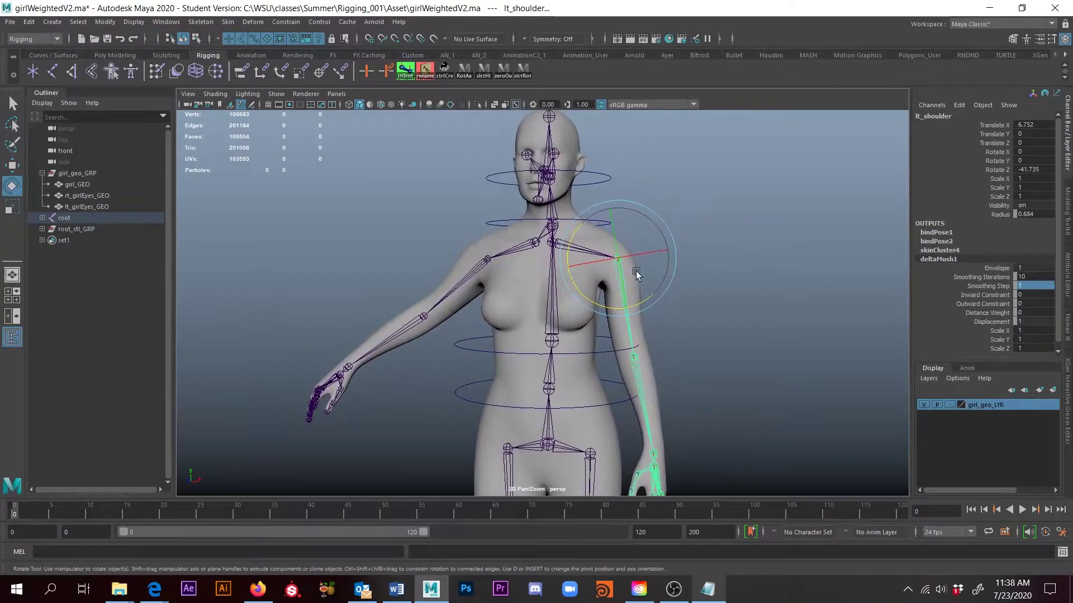
- Set the Delta Mush Smoothing Iterations to 15 and Smoothing Step to 0.6 while the left arm is lowered
double_click(1033, 276)
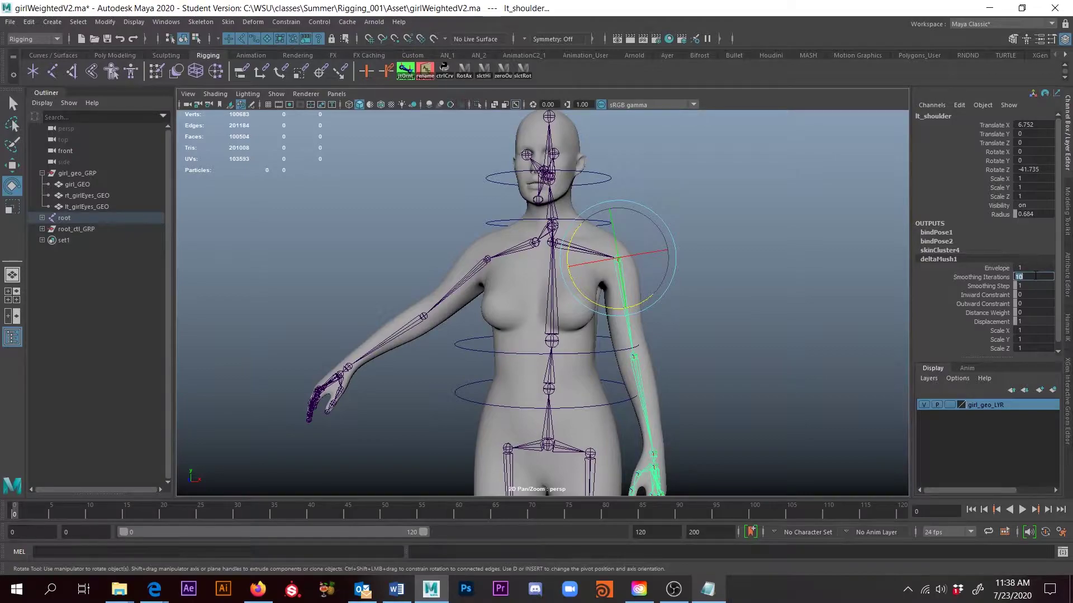
key("Return")
left_click_drag(728, 355, 686, 310, "alt")
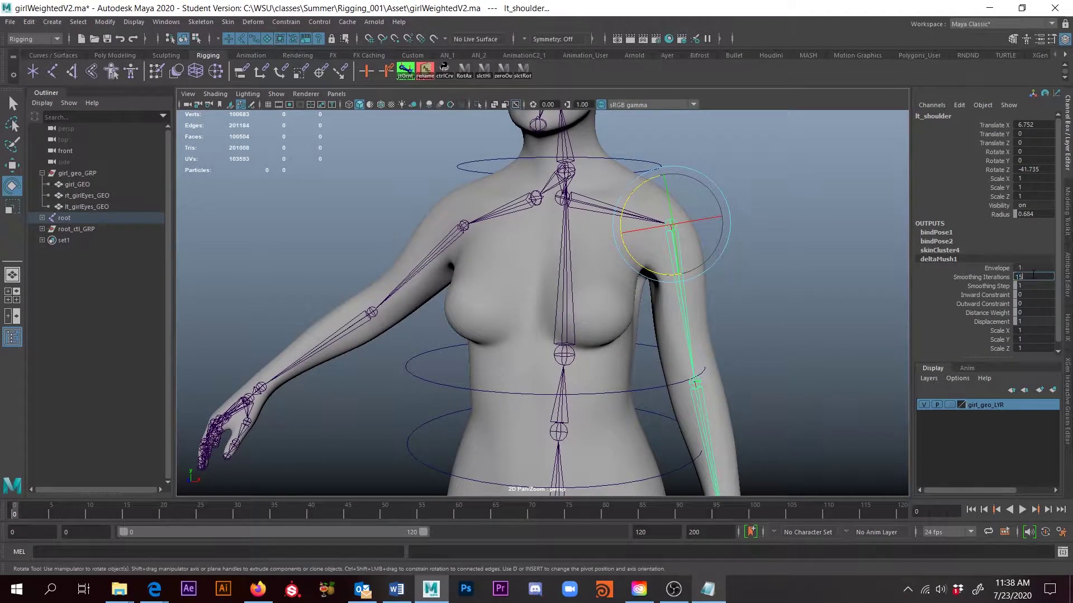
double_click(1031, 286)
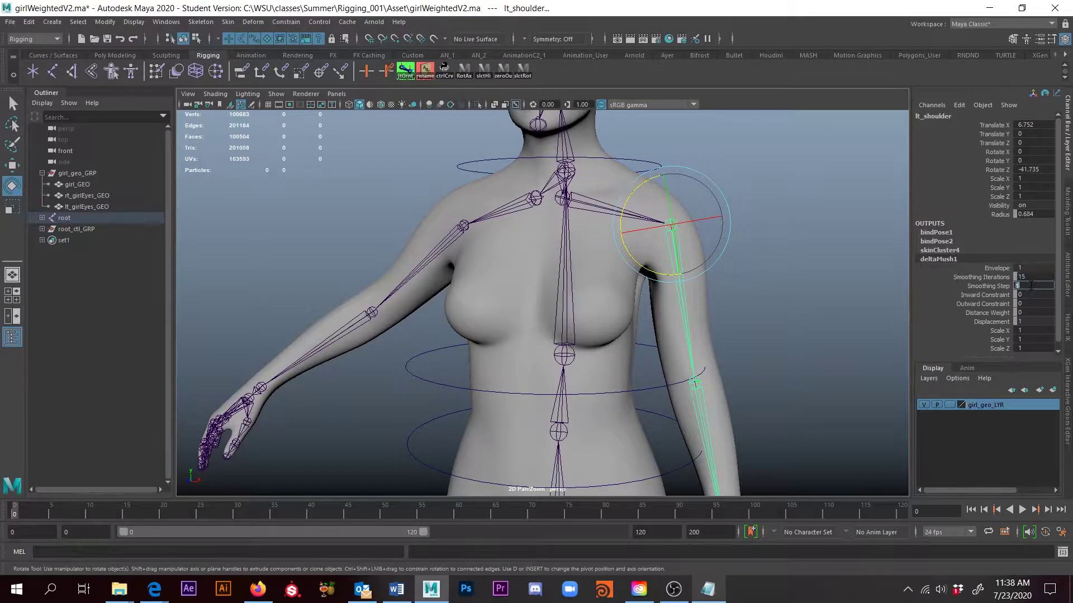
type("0.6")
key("Return")
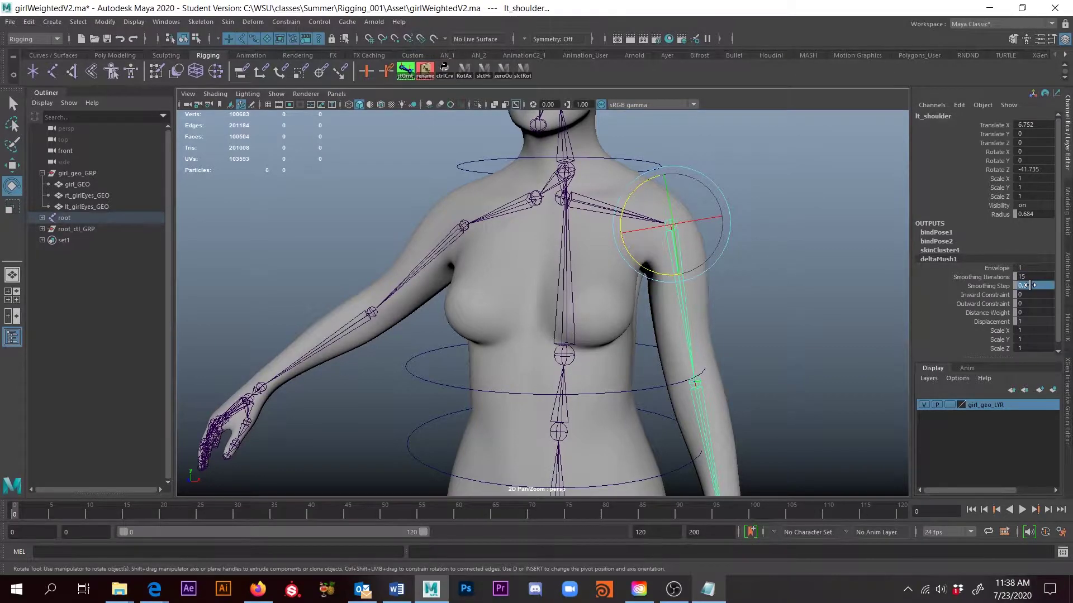
- Rotate the left shoulder joint to about -40.2 degrees in Z, and undo it together with the last Delta Mush smoothing changes
left_click_drag(883, 316, 637, 217, "alt")
left_click_drag(661, 299, 672, 252, "alt")
scroll(610, 326, "up", 3)
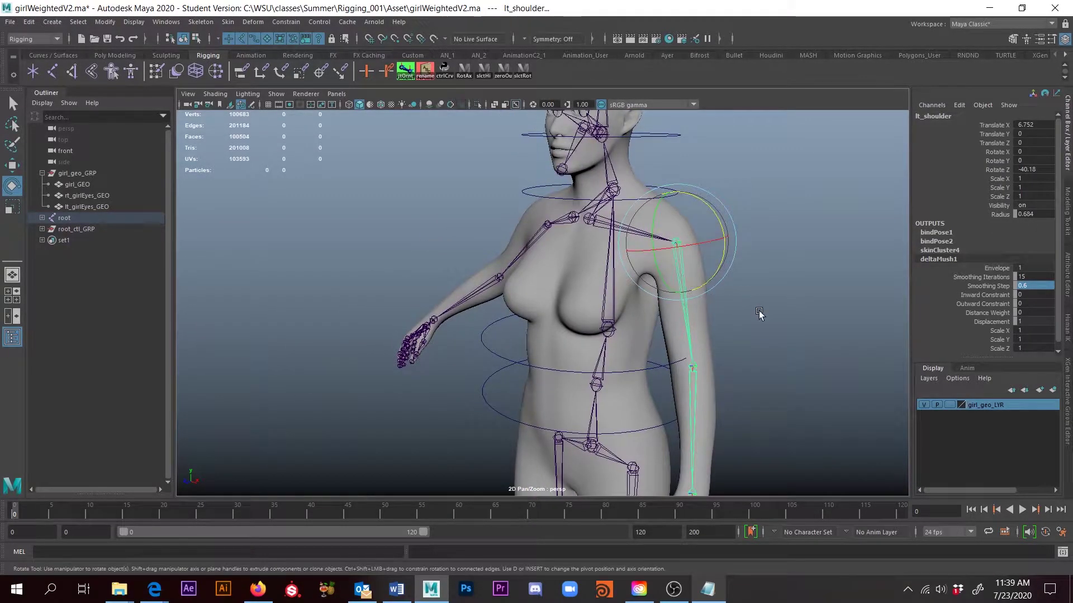
key("ctrl+z")
middle_click_drag(759, 313, 764, 318)
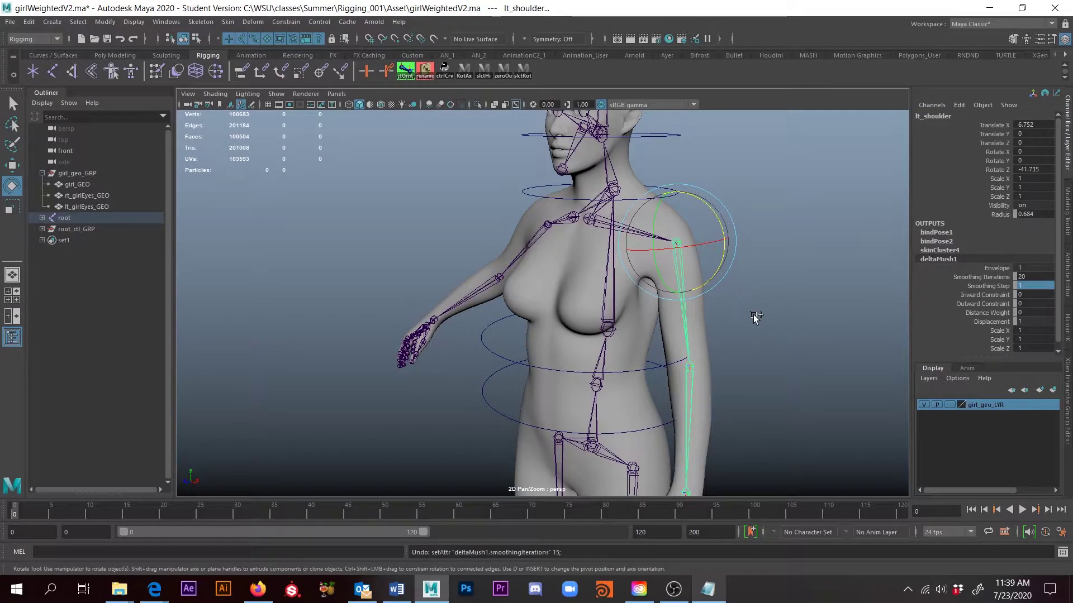
- Enter 15 Smoothing Iterations and a Smoothing Step of 0.6 again for the deltaMush1 deformer
double_click(1028, 277)
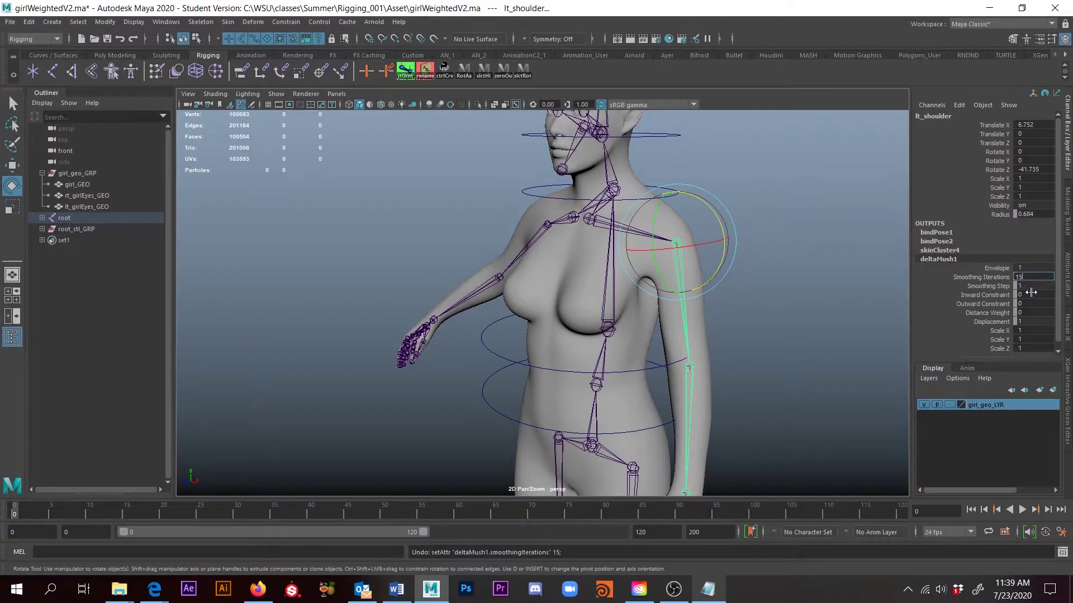
double_click(1026, 285)
key("Return")
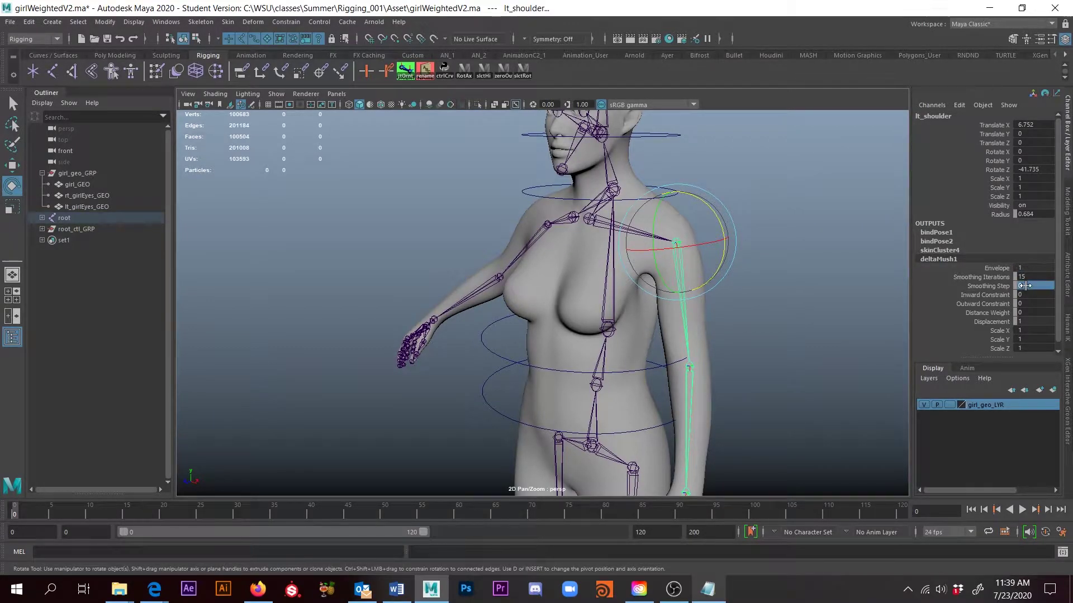
- Try 40 Smoothing Iterations with the left shoulder rotated to about -35.7 degrees in Z, and return the iterations to 15
left_click_drag(853, 303, 891, 304, "alt")
left_click(1043, 276)
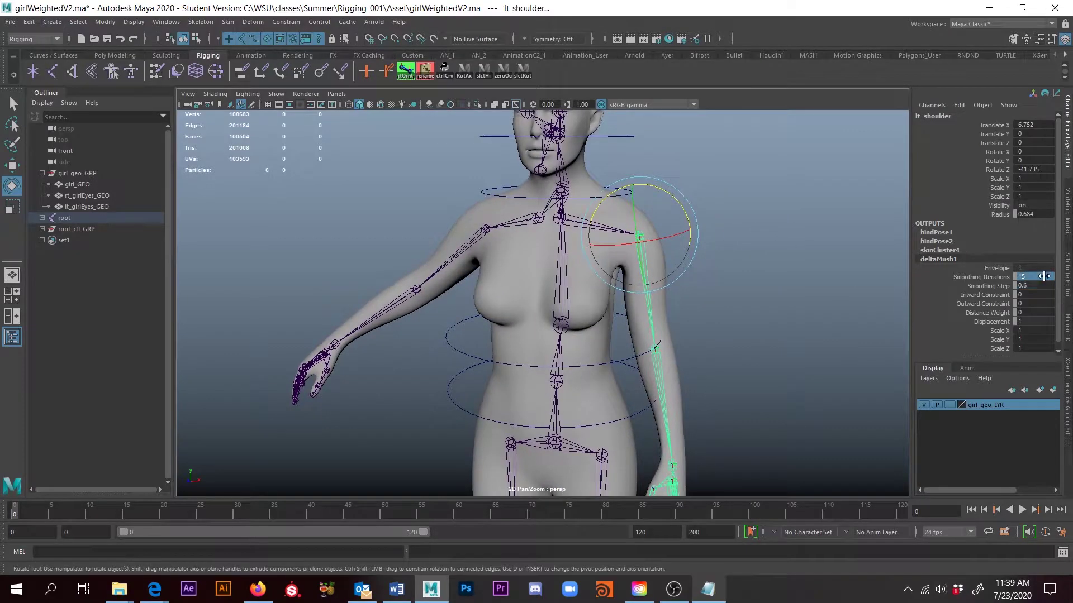
key("Return")
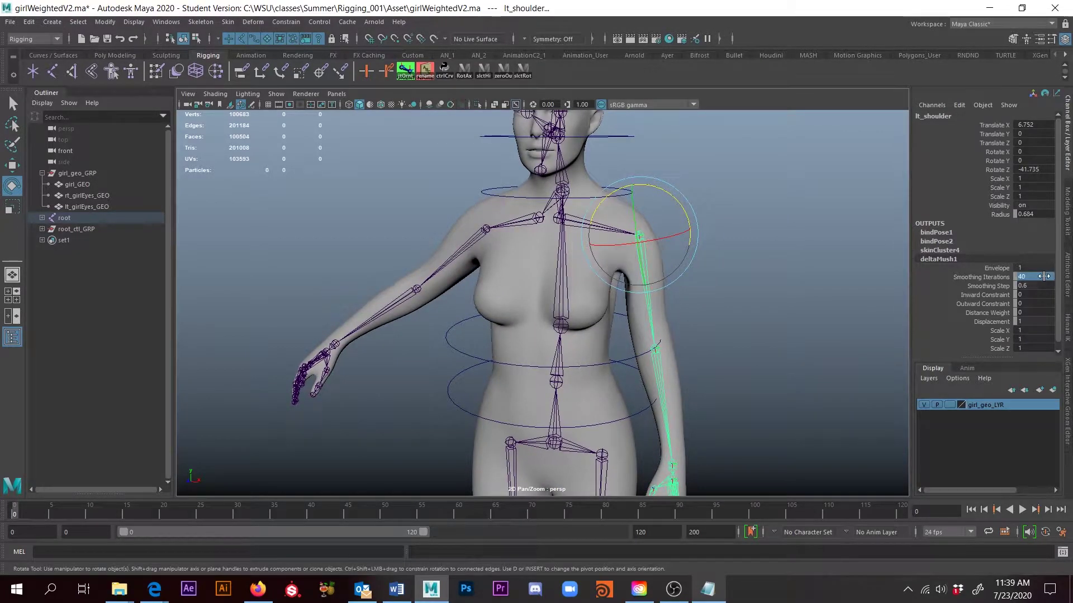
mouse_move(668, 187)
left_mouse_down()
mouse_move(682, 203)
mouse_move(646, 158)
mouse_move(669, 190)
left_mouse_up()
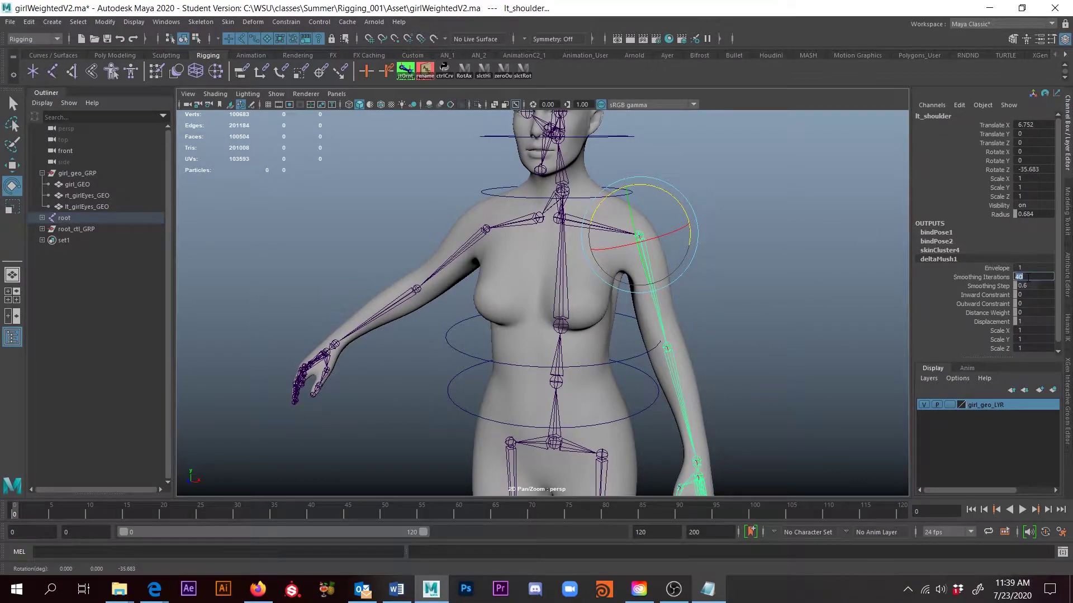
key("Return")
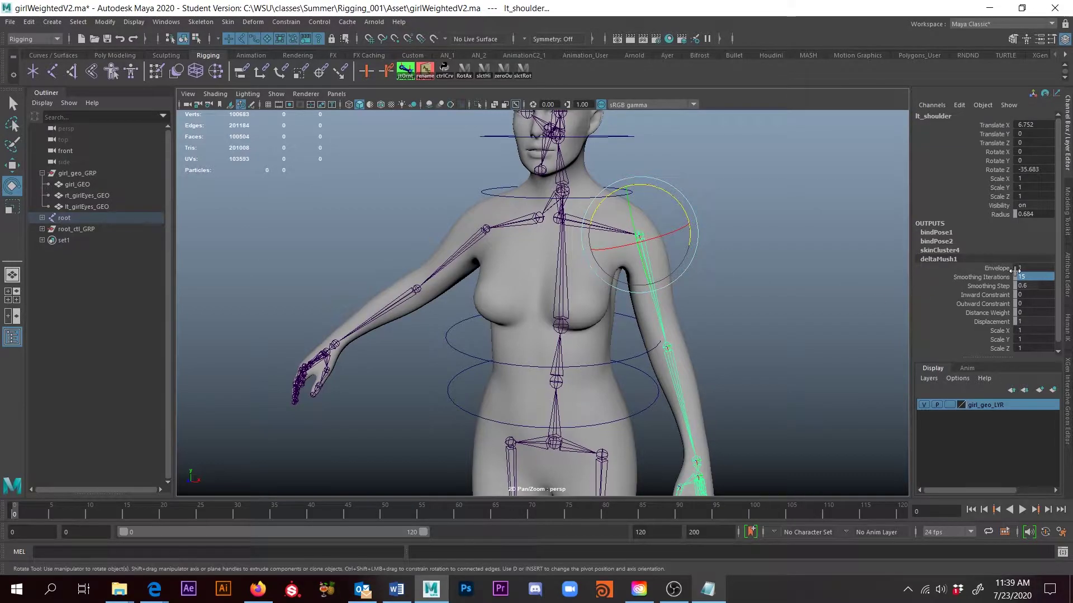
- Set the Delta Mush Envelope to 0 and back to 1 to compare the deformation, and reset the left shoulder's Z rotation
left_click(1024, 269)
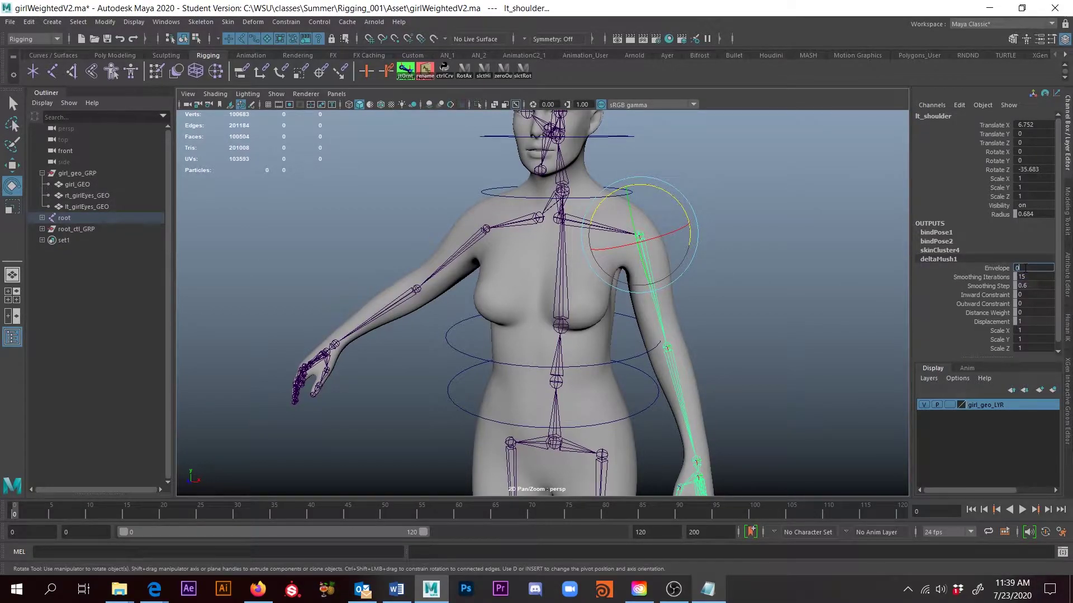
key("Return")
mouse_move(670, 310)
left_mouse_down("alt")
mouse_move(632, 300)
mouse_move(674, 298)
left_mouse_up("alt")
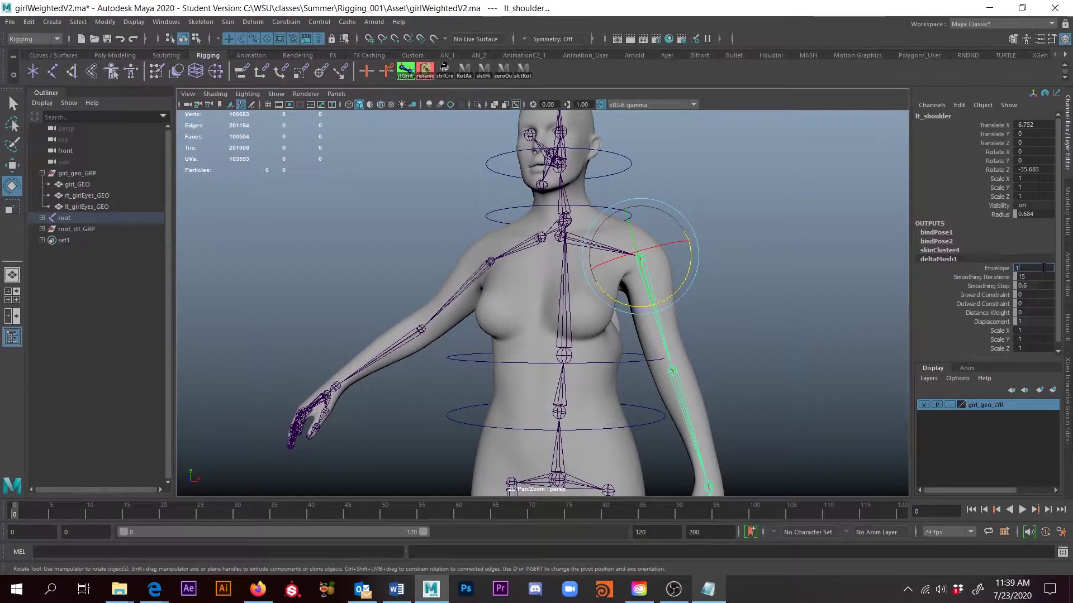
left_click(1042, 267)
type("1")
key("Return")
left_click_drag(609, 413, 645, 411, "alt")
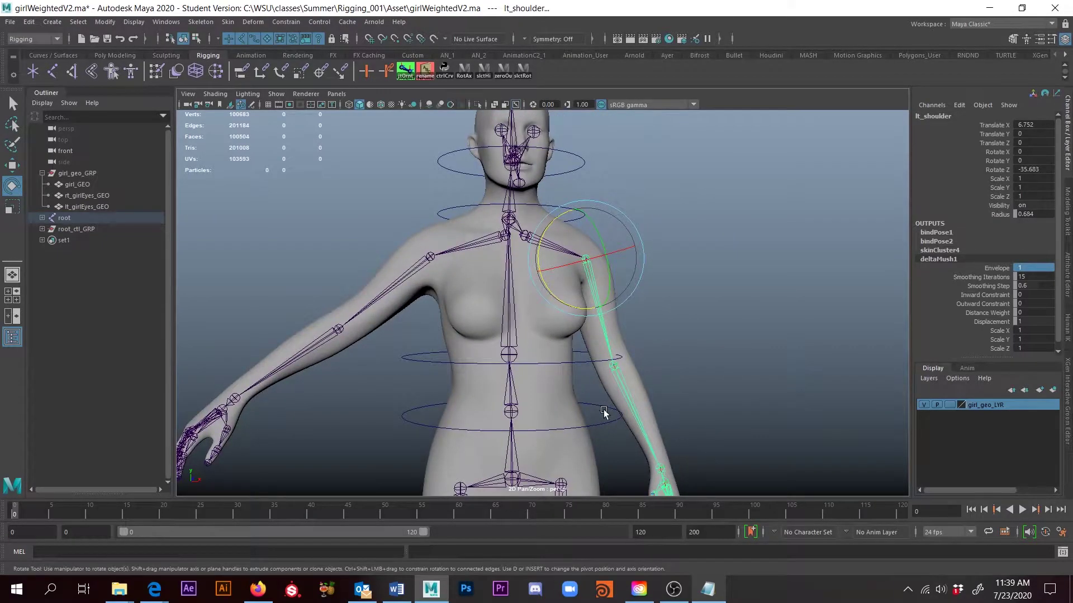
left_click(1044, 169)
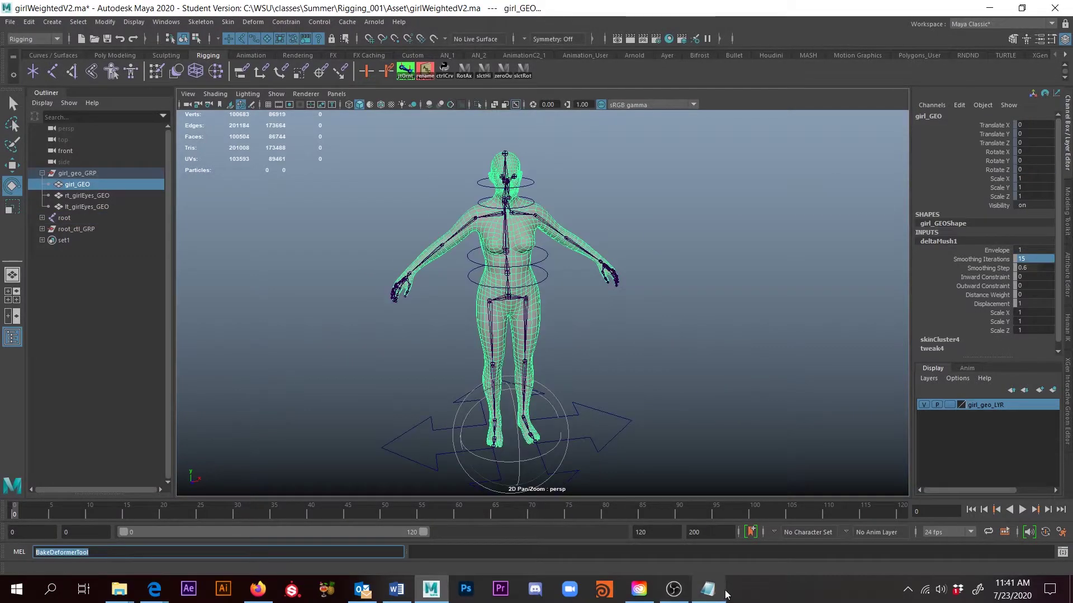
- Switch to Notepad, write the command BakeDeformerTool in the blank document, and highlight the text
left_click(705, 591)
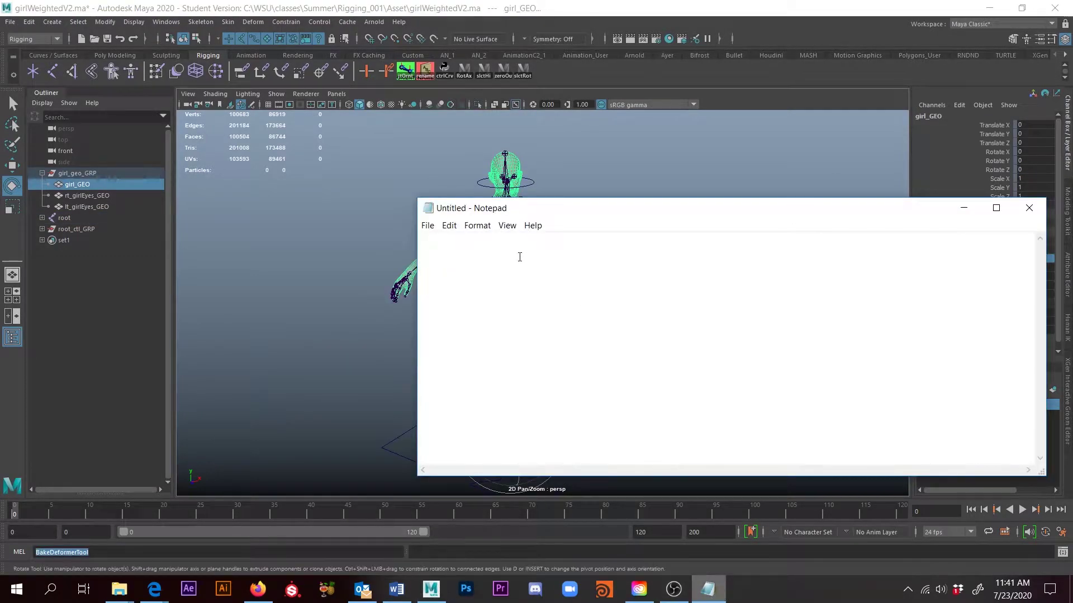
type("BakeDeformerTool")
left_click_drag(526, 249, 419, 244)
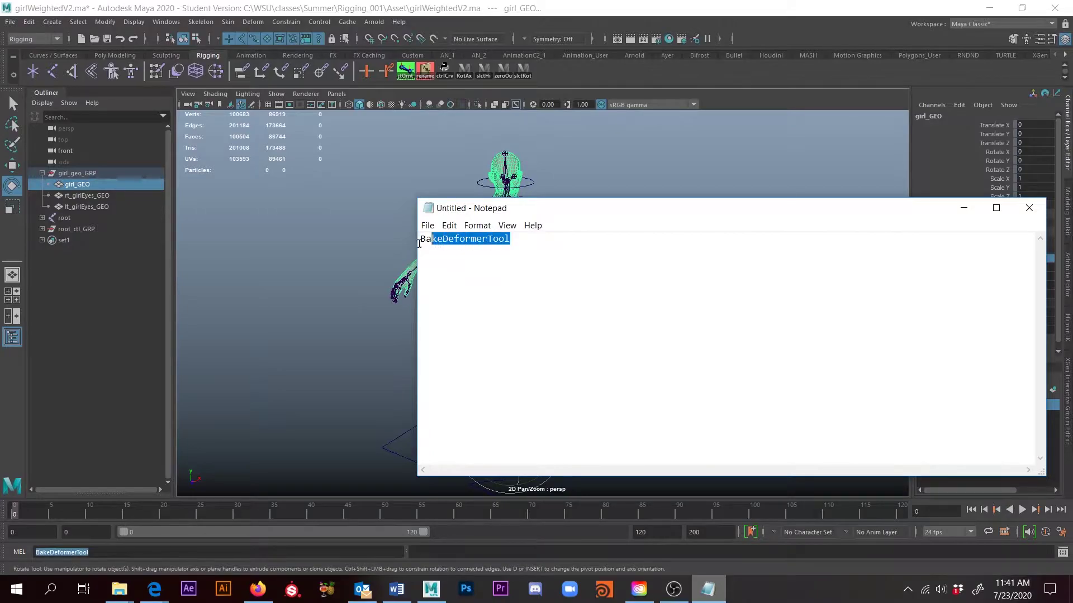
left_click(528, 239)
left_click_drag(528, 239, 404, 235)
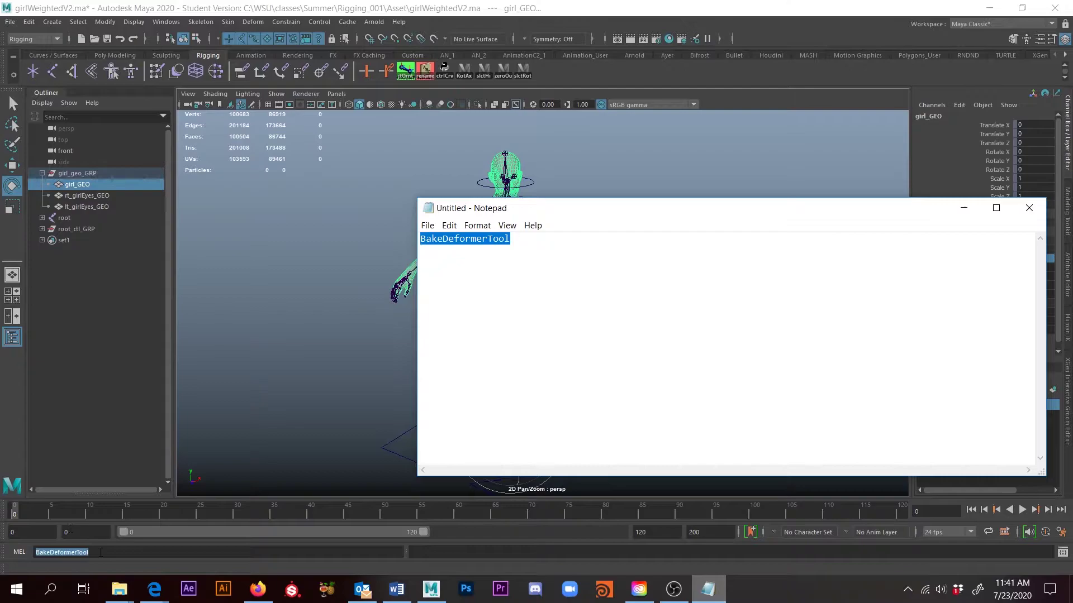
- Switch back to Maya and run the BakeDeformerTool MEL command with girl_GEO selected
left_click(100, 552)
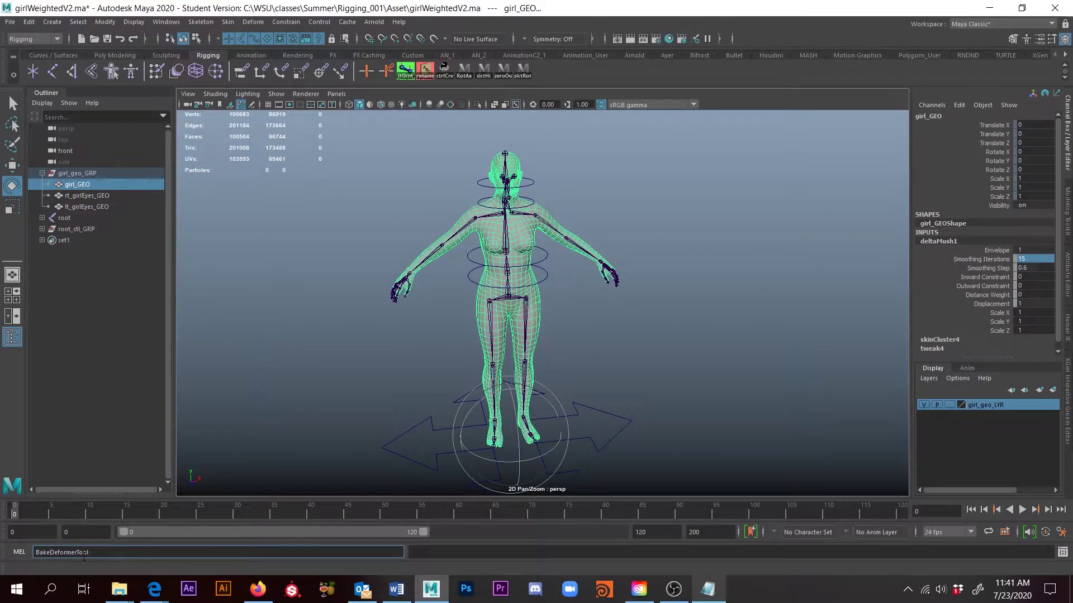
key("Return")
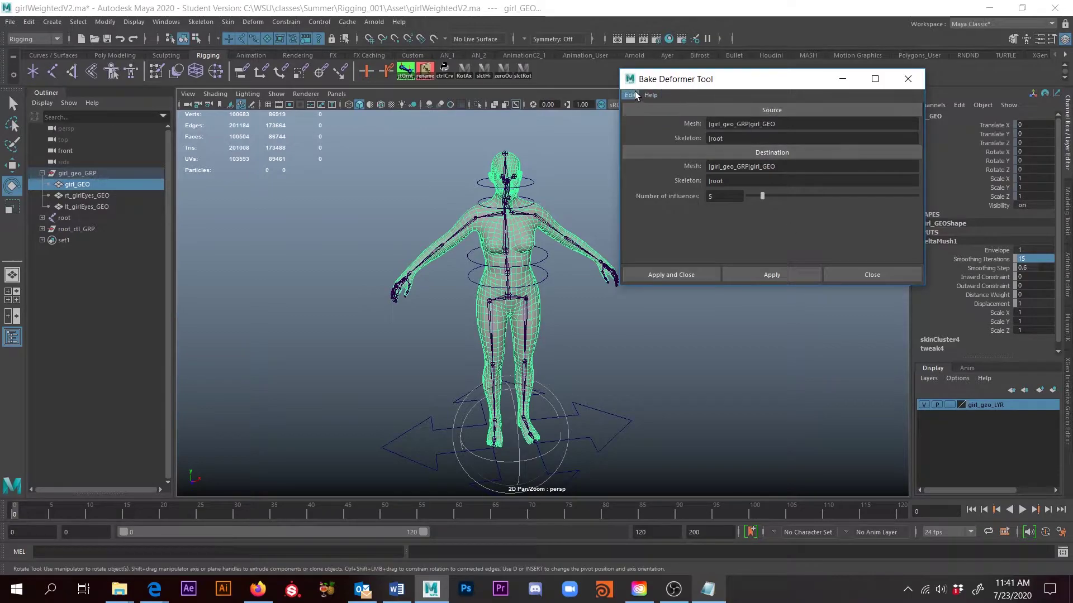
- Reset the Bake Deformer Tool settings and set the number of influences to 5
left_click(631, 95)
left_click(659, 116)
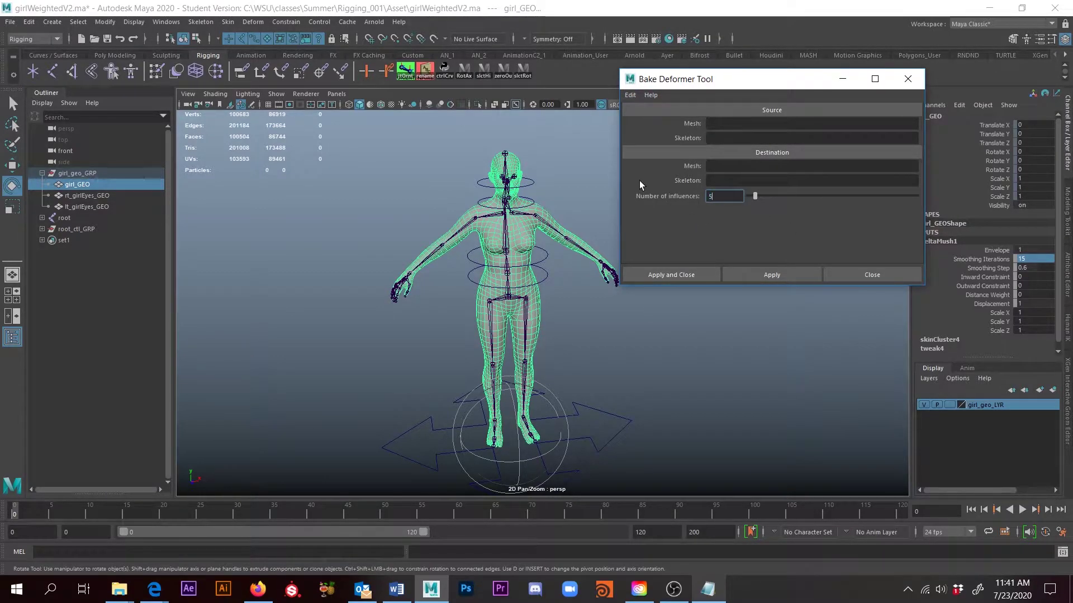
type("5")
key("Return")
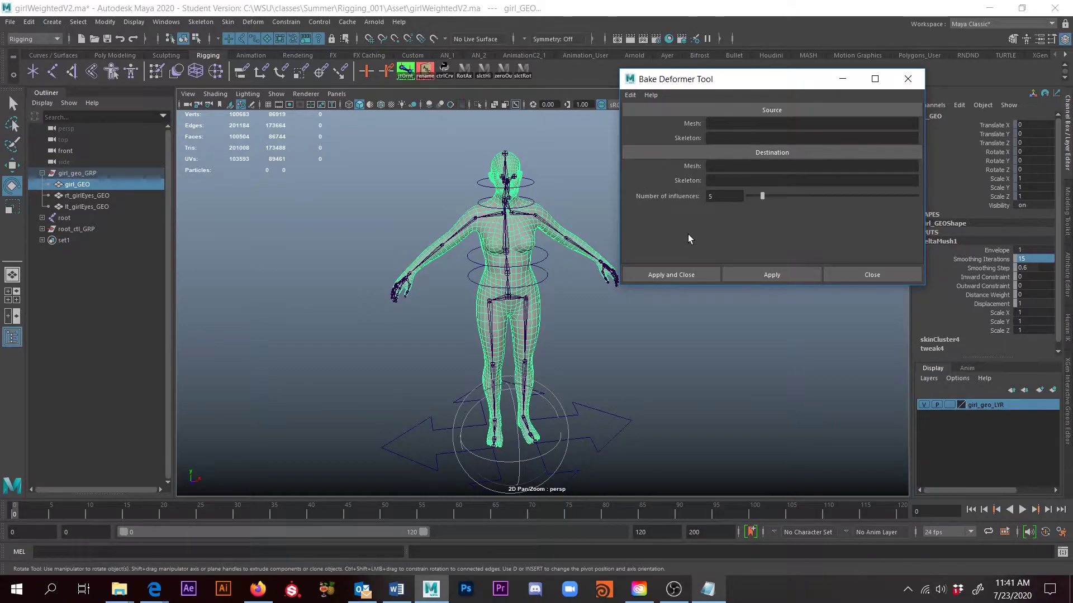
- Select the girl_GEO body mesh in the scene and collapse the girl_geo_GRP hierarchy
left_click_drag(495, 228, 420, 225, "alt")
left_click(490, 229)
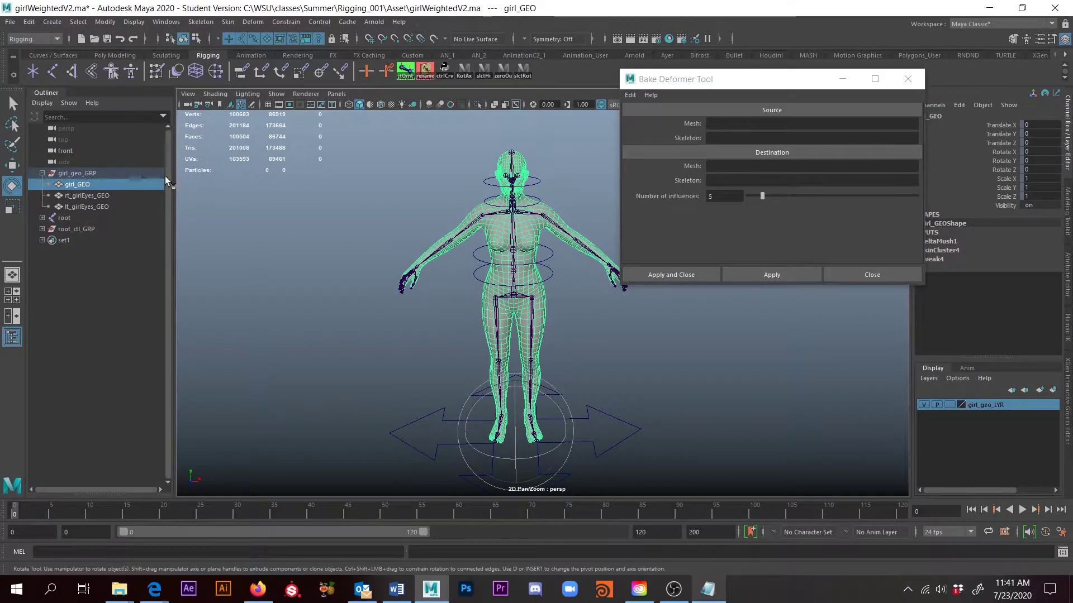
left_click(42, 173)
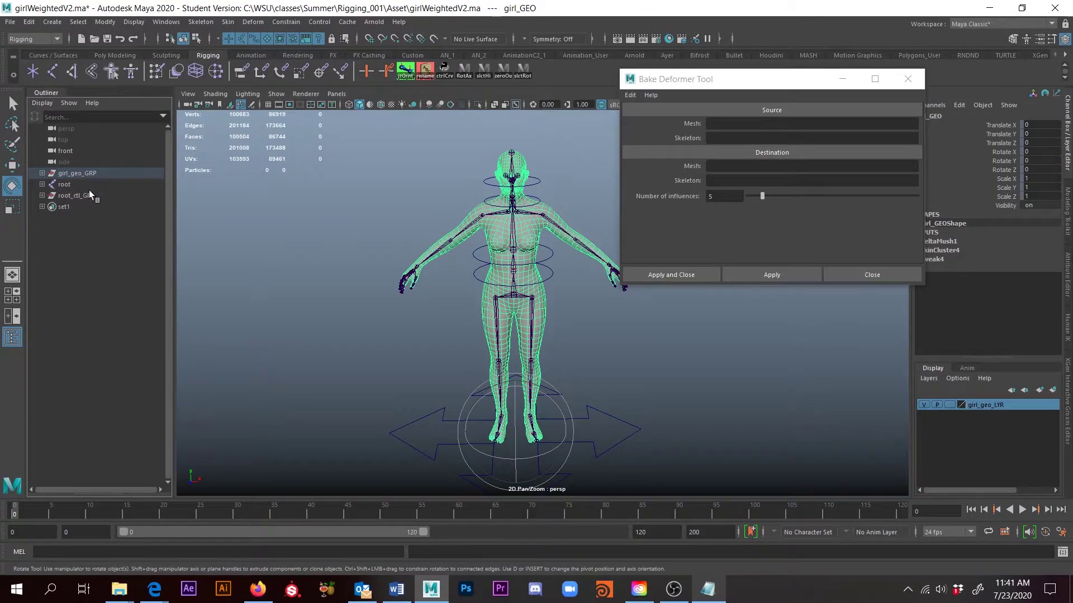
- Assign girl_GEO as both source and destination mesh, and root as both source and destination skeleton, for the deformer bake
key("f")
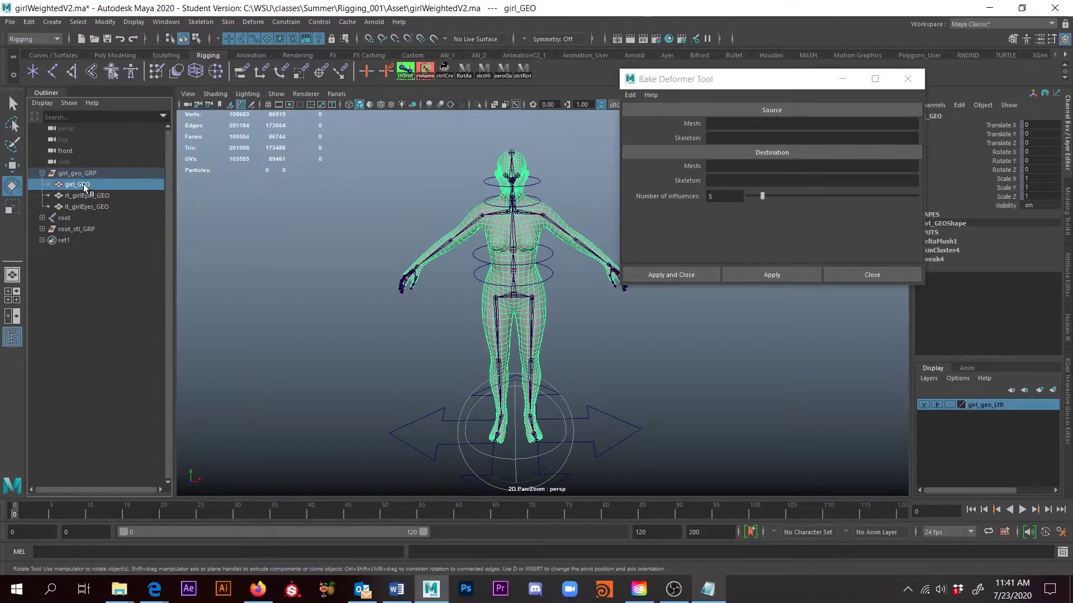
left_click(737, 123)
left_click_drag(100, 176, 701, 159)
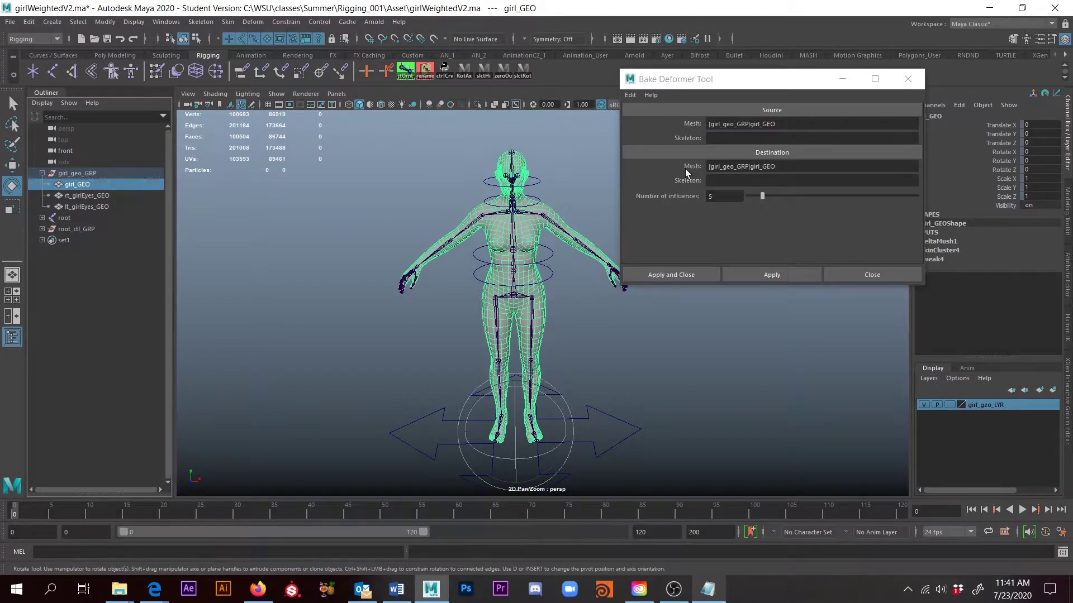
left_click(64, 218)
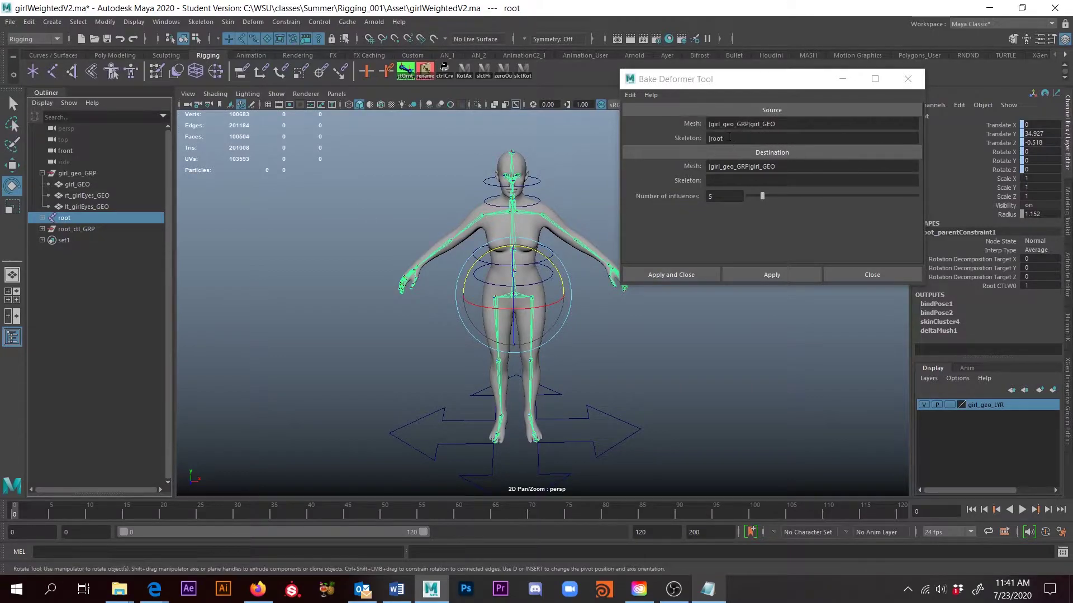
left_click_drag(69, 223, 720, 181)
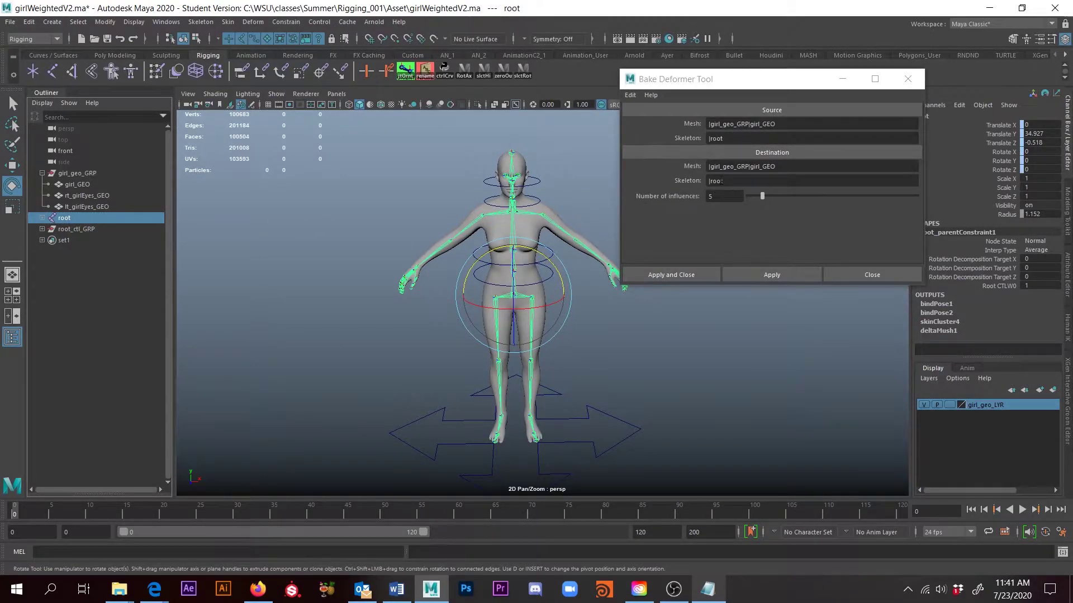
- Bake the Delta Mush into the skin weights with 5 influences, dismiss the tool, and select girl_GEO to check its inputs
left_click(675, 275)
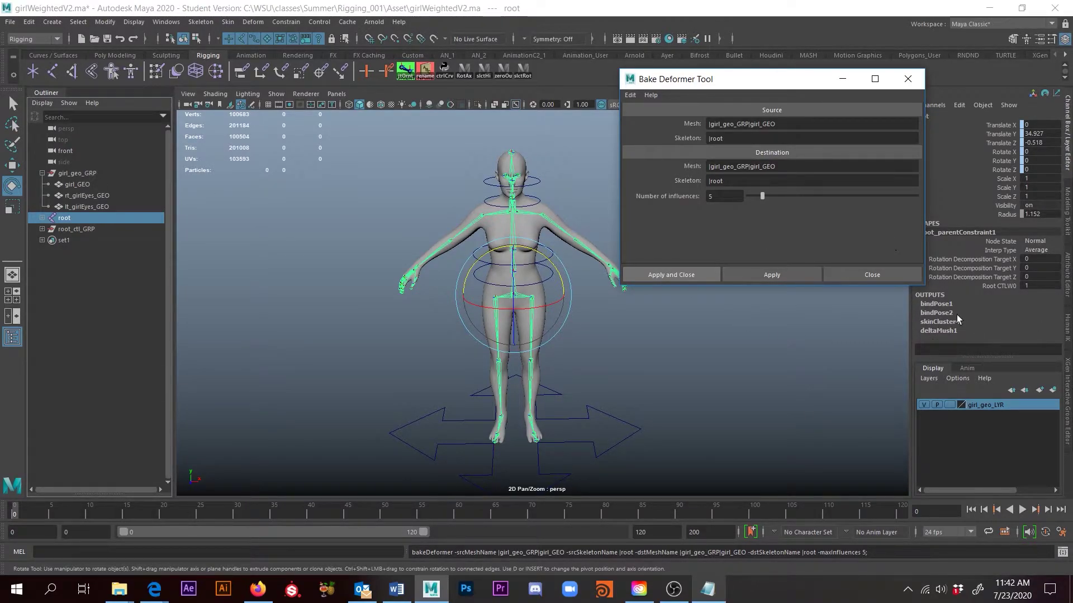
left_click(840, 79)
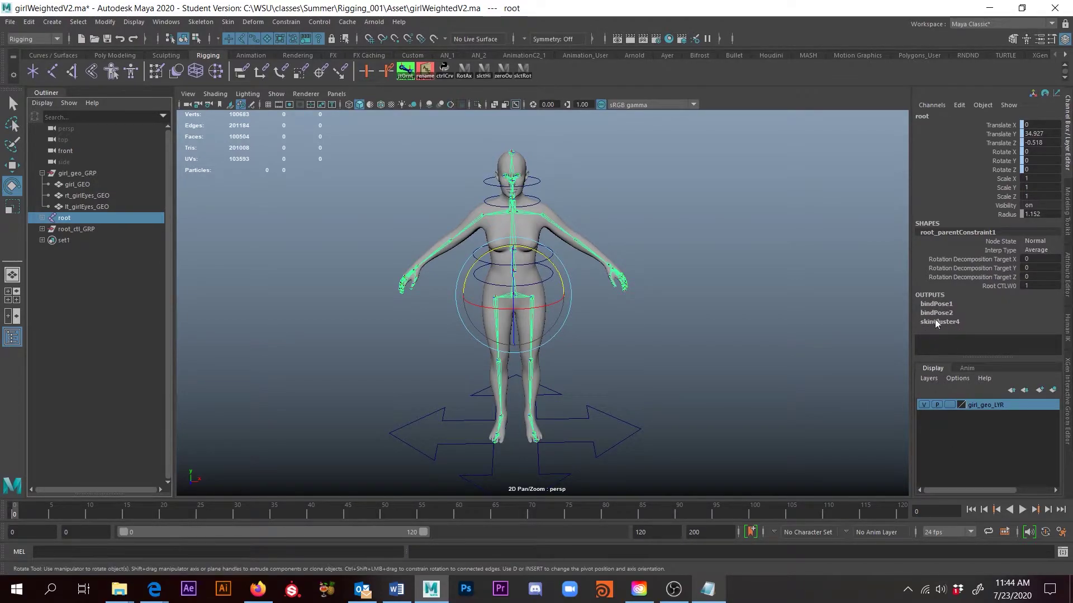
left_click(78, 184)
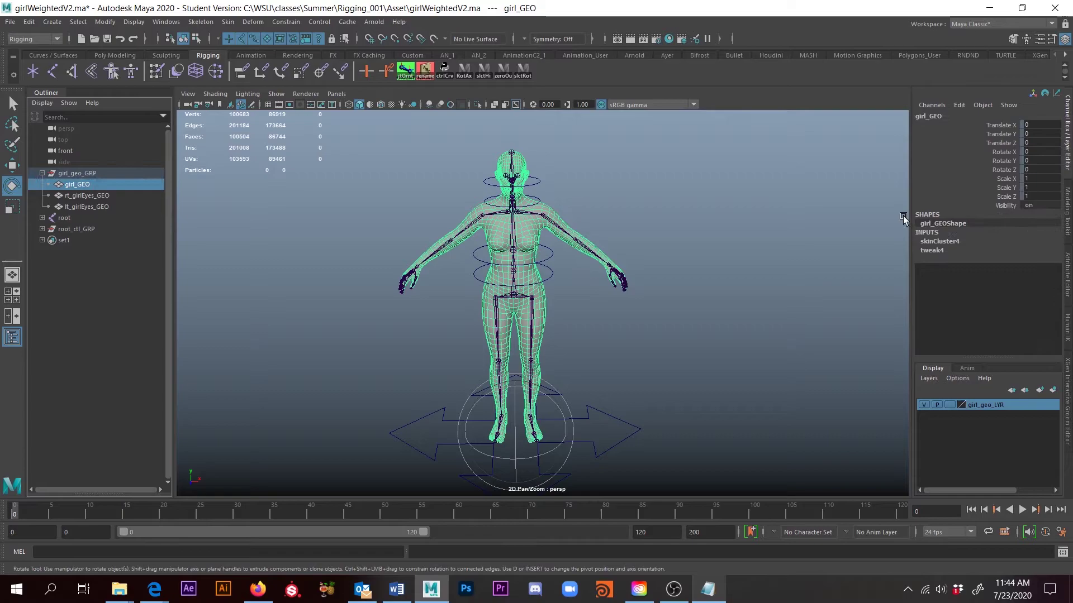
- Rotate the lt_shoulder joint in different directions to test how the baked skin deforms, and undo the rotations
scroll(683, 232, "up", 3)
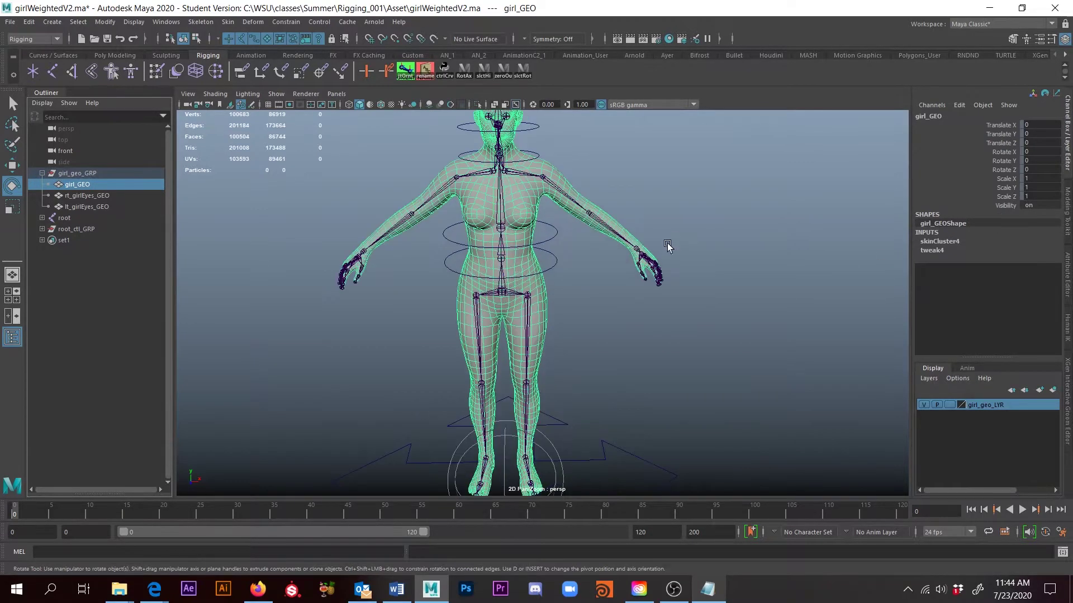
left_click_drag(606, 278, 581, 237, "alt")
scroll(593, 288, "up", 3)
middle_click_drag(593, 287, 589, 290, "alt")
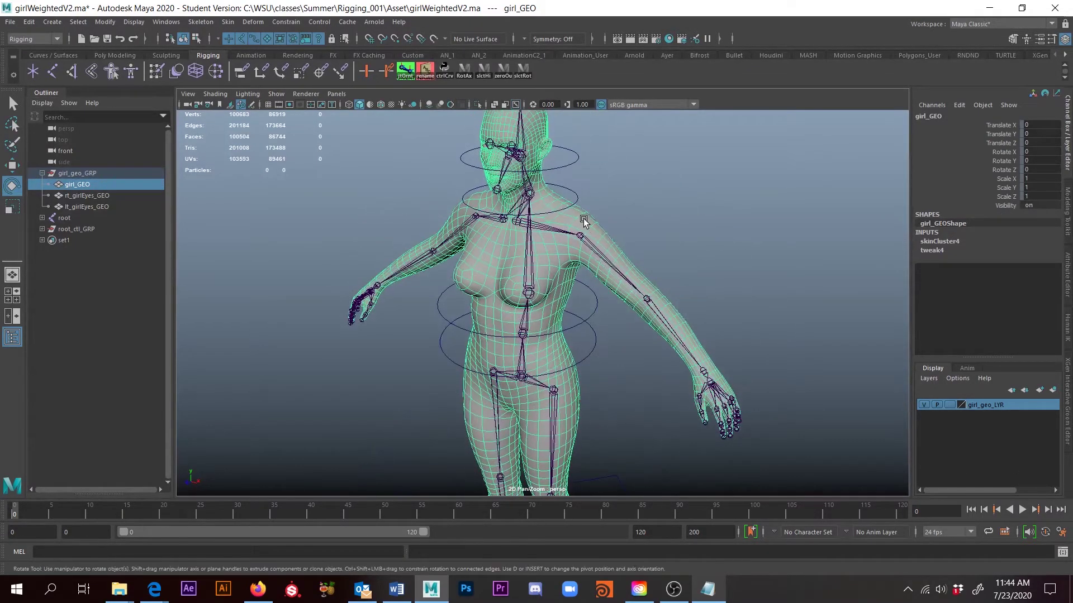
left_click(579, 233)
left_click_drag(622, 220, 570, 98)
key("ctrl+z")
key("ctrl+z")
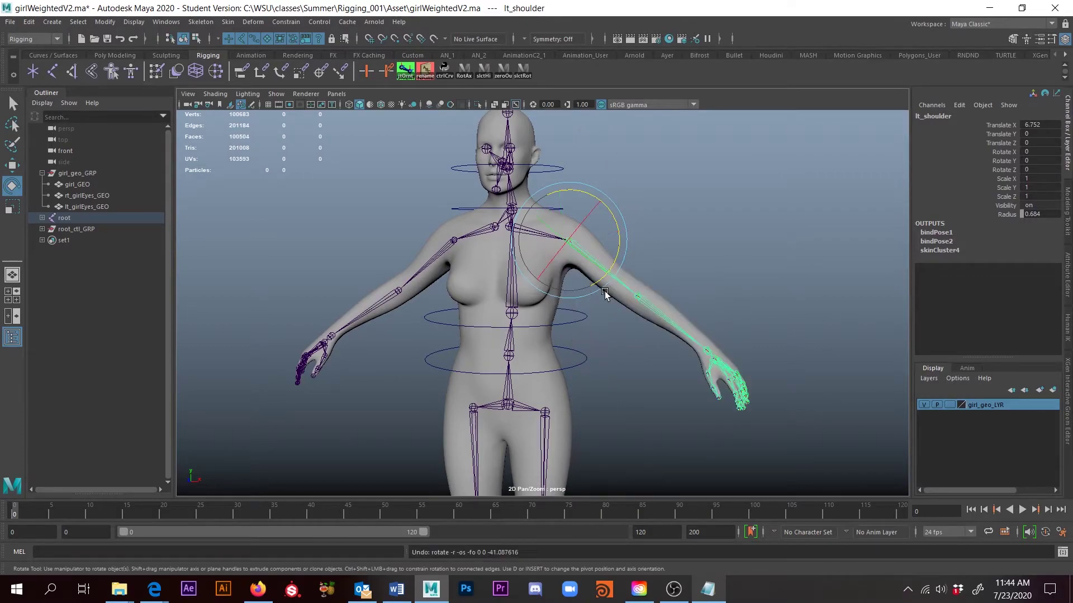
left_click_drag(594, 263, 551, 209)
left_click_drag(655, 256, 611, 287, "alt")
key("ctrl+z")
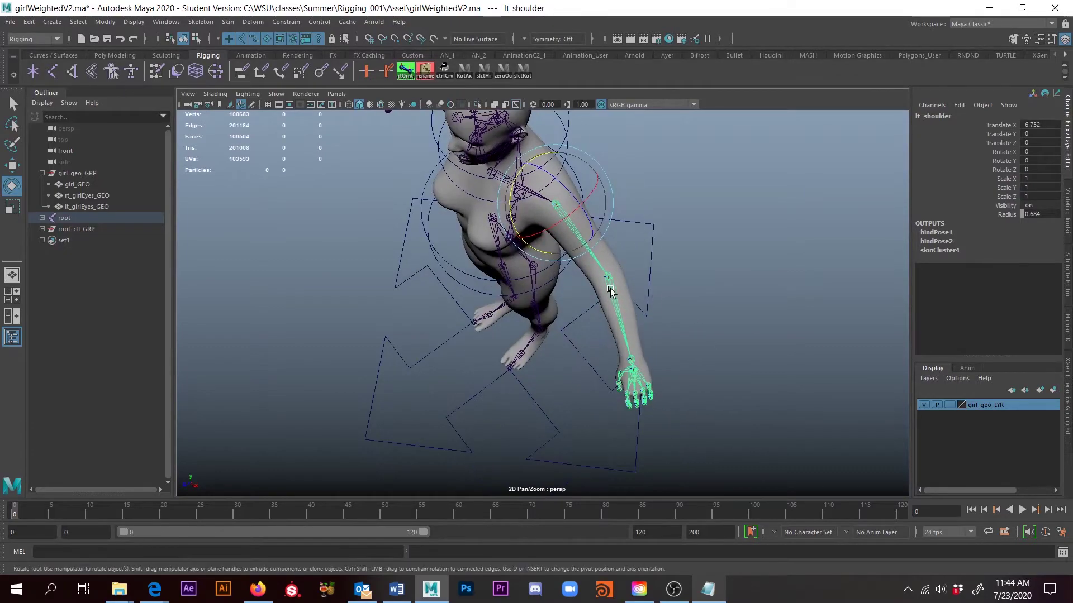
- Bend the lt_elbow joint around Y to inspect the elbow's skin deformation up close, and undo the rotation
left_click(608, 277)
left_click_drag(565, 255, 626, 227)
middle_click_drag(692, 314, 673, 306, "alt")
scroll(663, 309, "up", 3)
left_click_drag(657, 311, 640, 295, "alt")
key("ctrl+z")
key("ctrl+z")
key("ctrl+z")
key("ctrl+z")
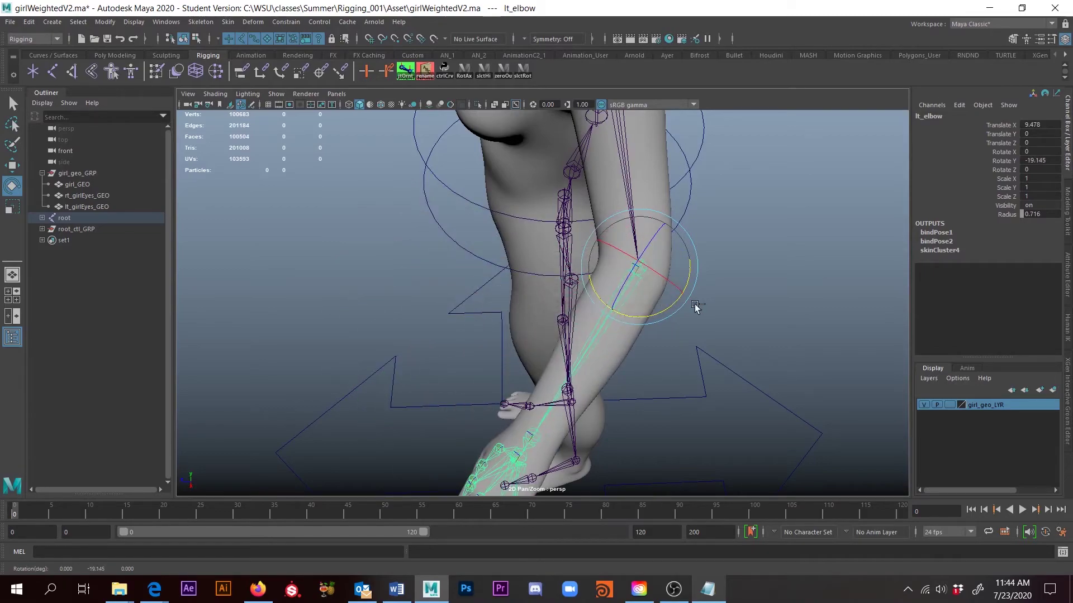
- Rotate the lt_wrist joint about 87 degrees in Z to test the wrist deformation, undo it, and clear the selection
left_click_drag(711, 370, 884, 262, "alt")
left_click(596, 265)
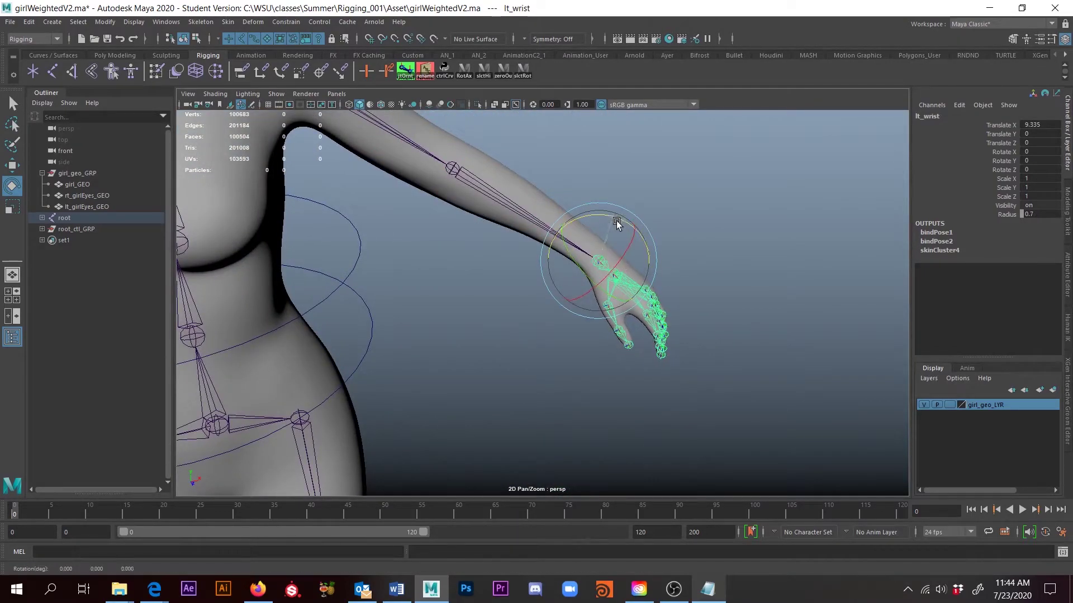
left_click_drag(618, 223, 623, 333)
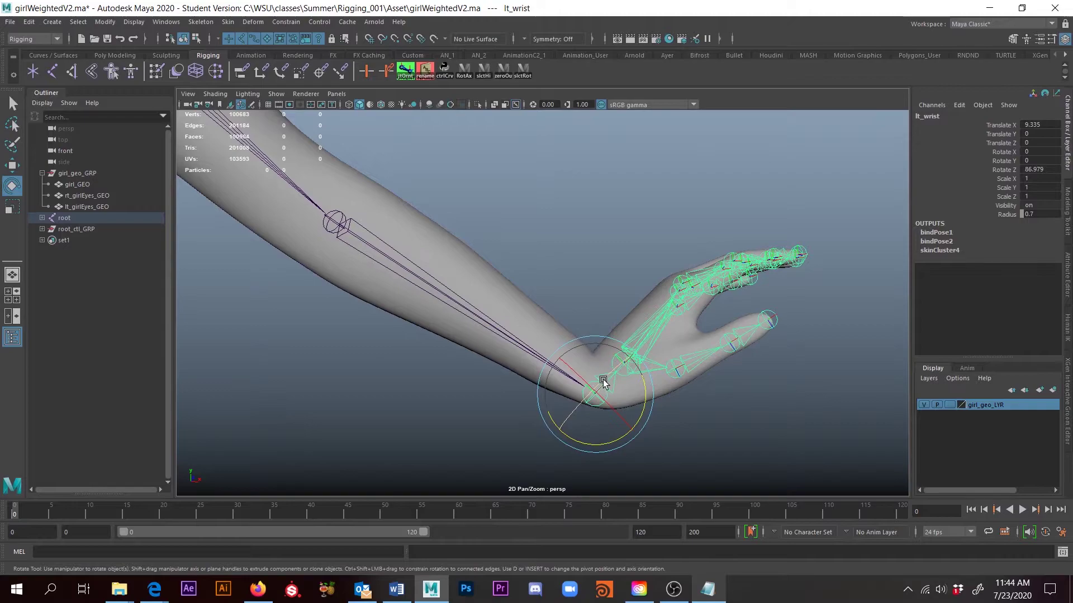
key("ctrl+z")
right_click_drag(611, 380, 490, 376, "alt")
middle_click_drag(490, 376, 508, 350, "alt")
left_click_drag(508, 350, 584, 363, "alt")
left_click(784, 241)
- Bend spine1_CTL about 61 degrees in X to inspect the waist deformation, and undo the rotation
scroll(520, 229, "up", 7)
middle_click_drag(524, 220, 599, 327, "alt")
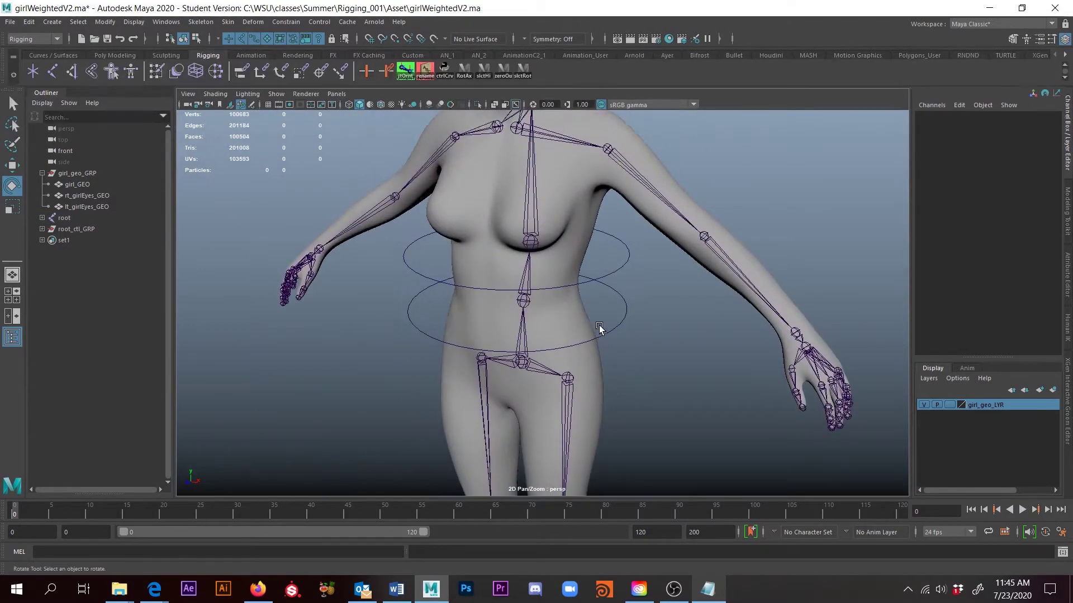
left_click(613, 328)
left_click_drag(611, 347, 535, 303, "alt")
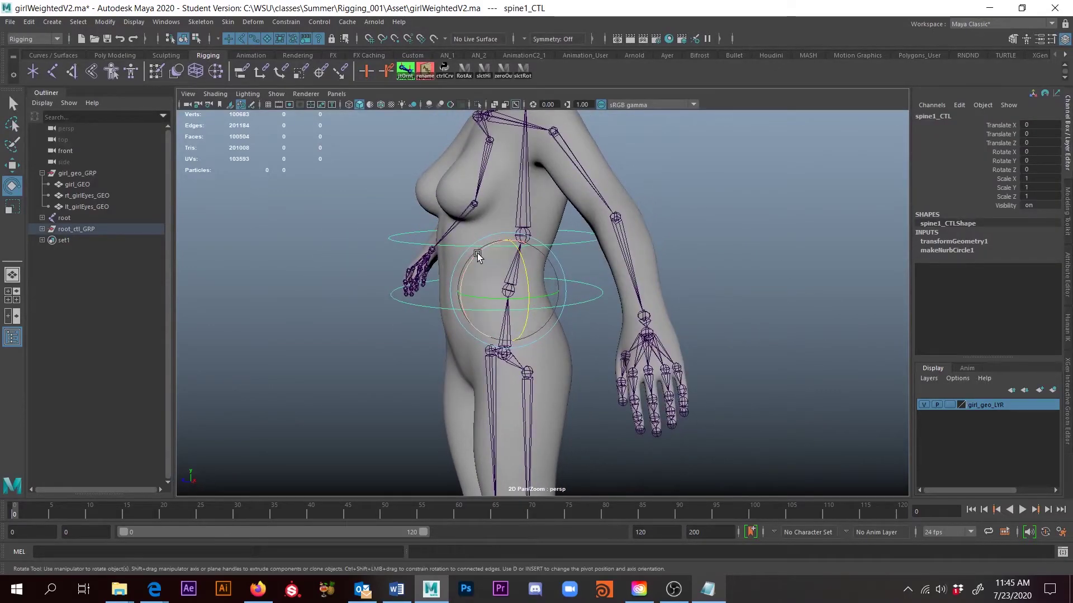
left_click_drag(478, 242, 460, 313)
left_click_drag(506, 352, 678, 336, "alt")
key("ctrl+z")
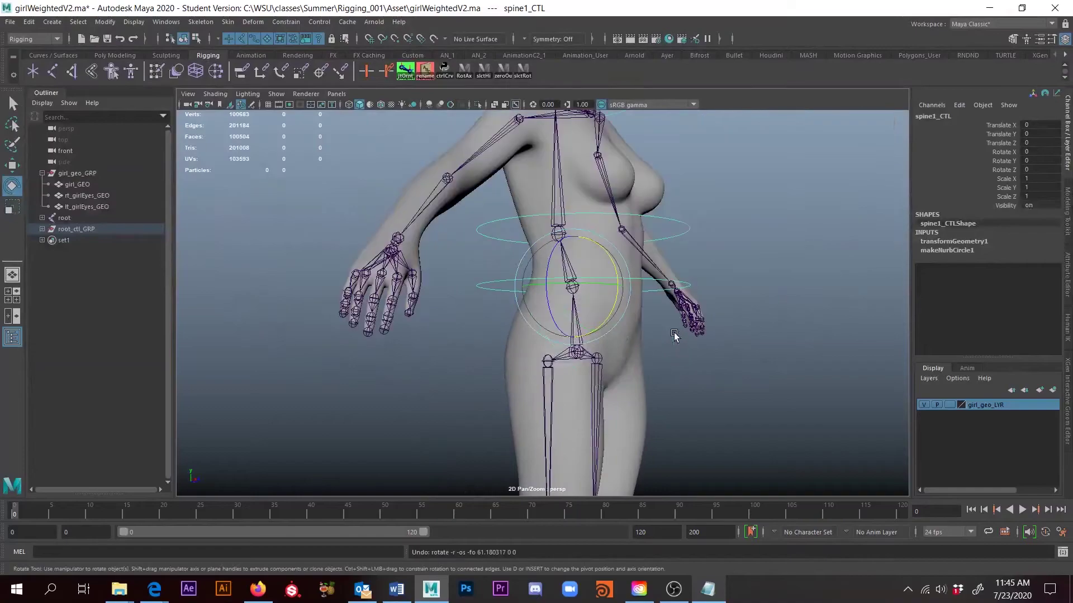
- Rotate spine2_CTL to test the chest and upper torso deformation, and undo the rotation
left_click(678, 222)
left_click(683, 228)
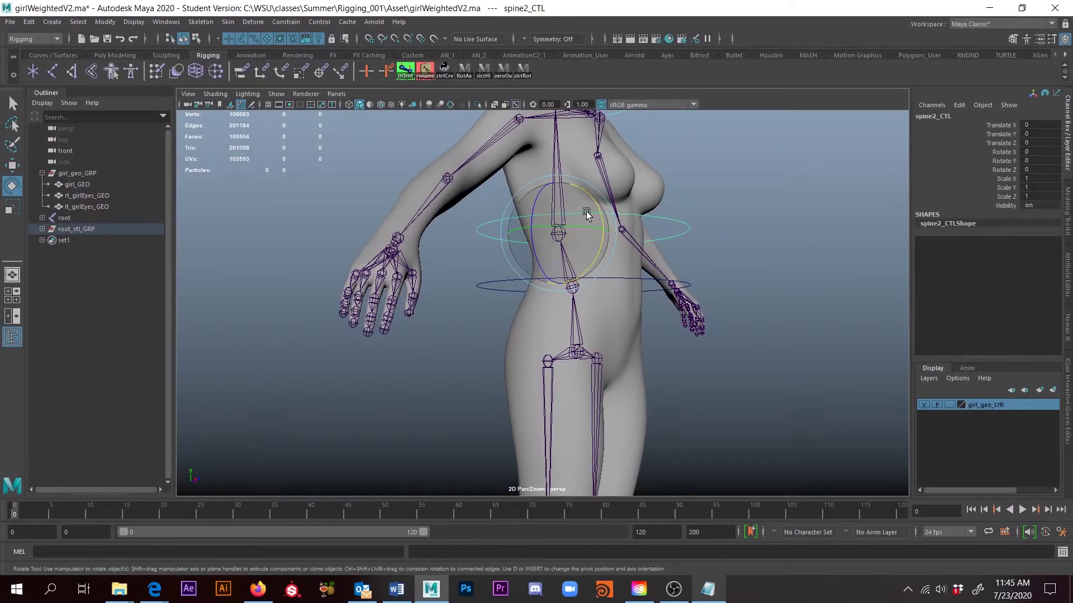
mouse_move(586, 215)
left_mouse_down()
mouse_move(612, 246)
mouse_move(601, 228)
left_mouse_up()
key("ctrl+z")
- Rotate the jaw1 joint about -27 degrees in Z to test the face deformation, and undo the rotation
middle_click_drag(705, 226, 704, 177, "alt")
scroll(704, 177, "down", 4)
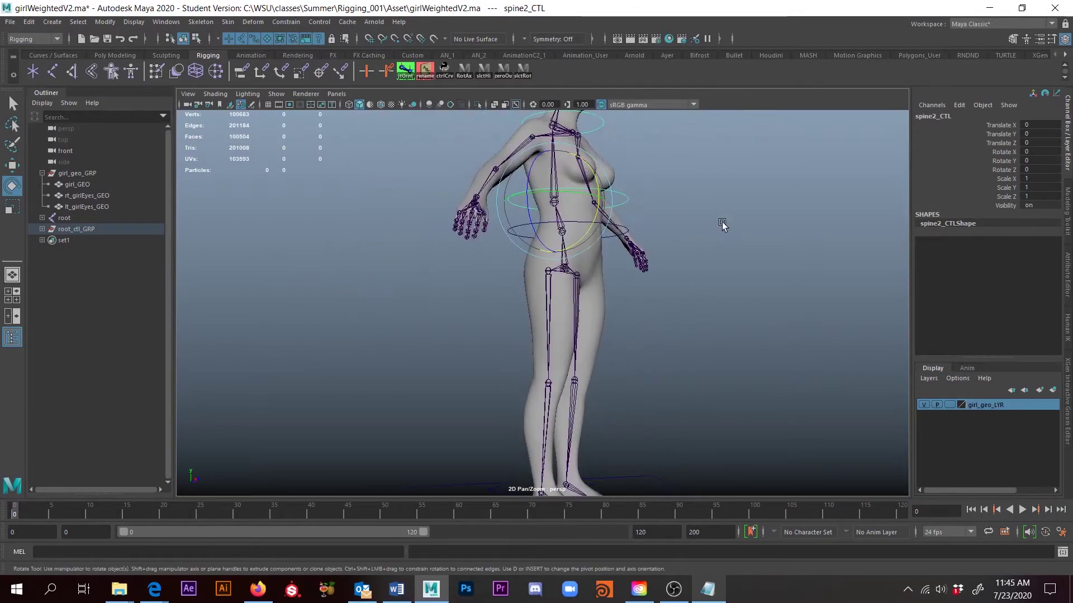
middle_click_drag(723, 226, 691, 349, "alt")
left_click_drag(692, 349, 570, 237, "alt")
scroll(571, 279, "up", 8)
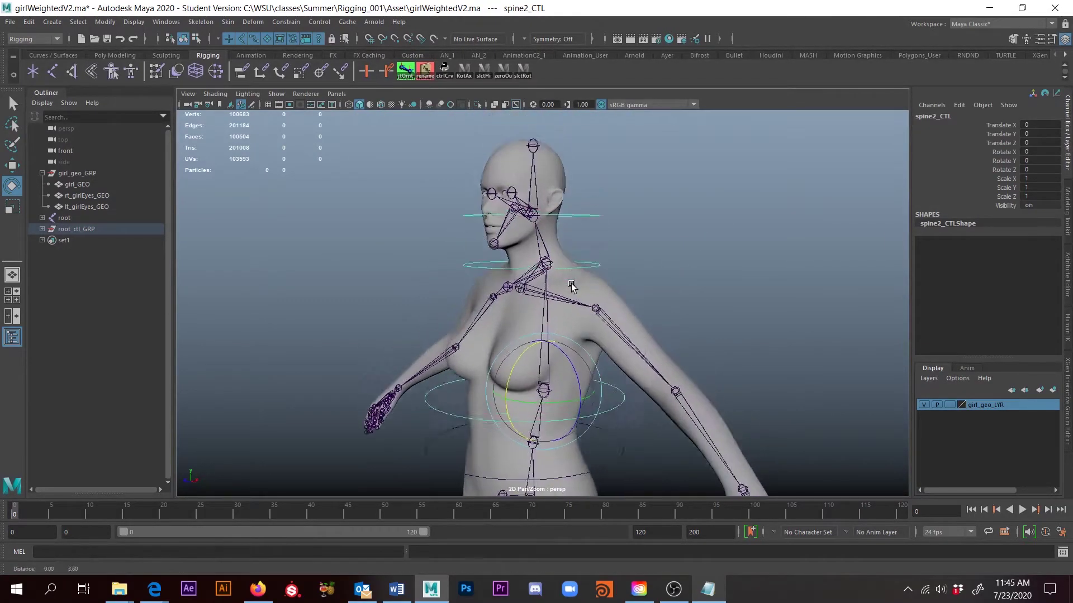
middle_click_drag(559, 162, 551, 235, "alt")
left_click(495, 259)
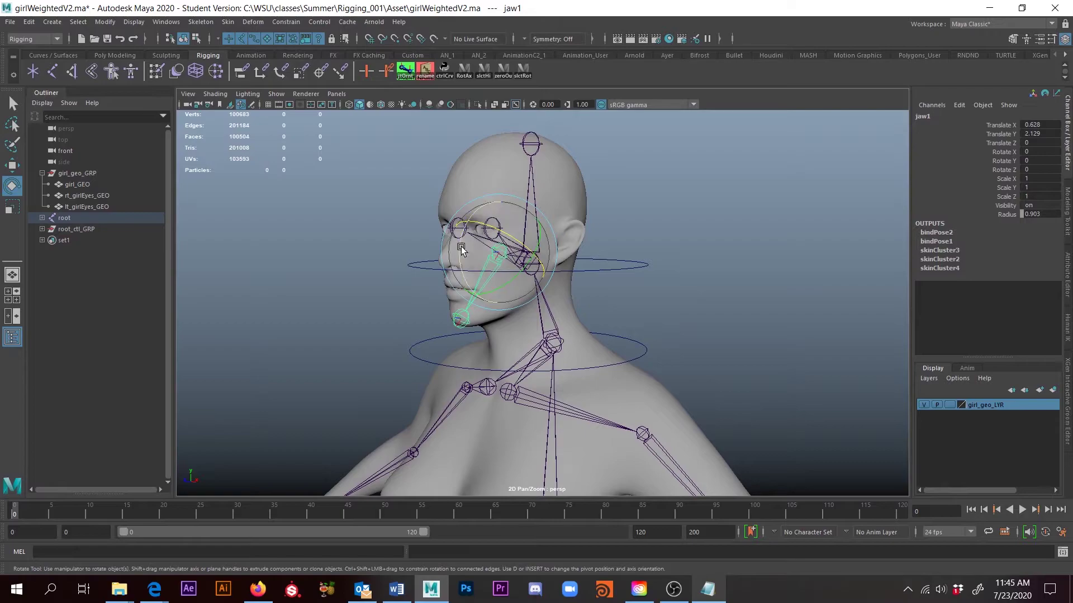
left_click_drag(492, 261, 456, 265)
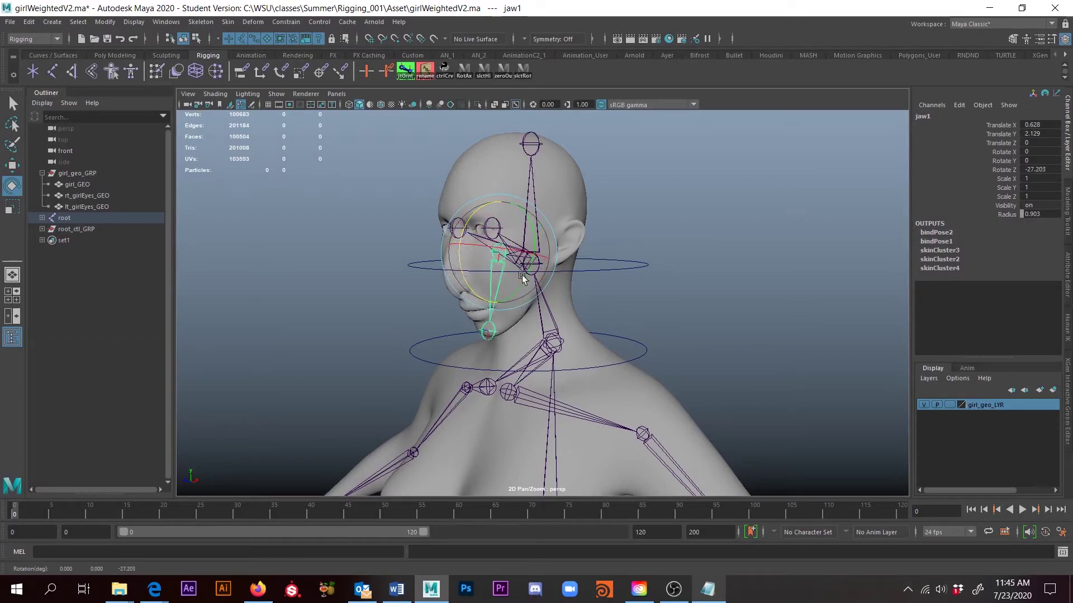
key("ctrl+z")
- Rotate neck_CTL about 25 degrees in X and about -49 degrees in Y to test the neck, undoing each rotation
left_click(534, 267)
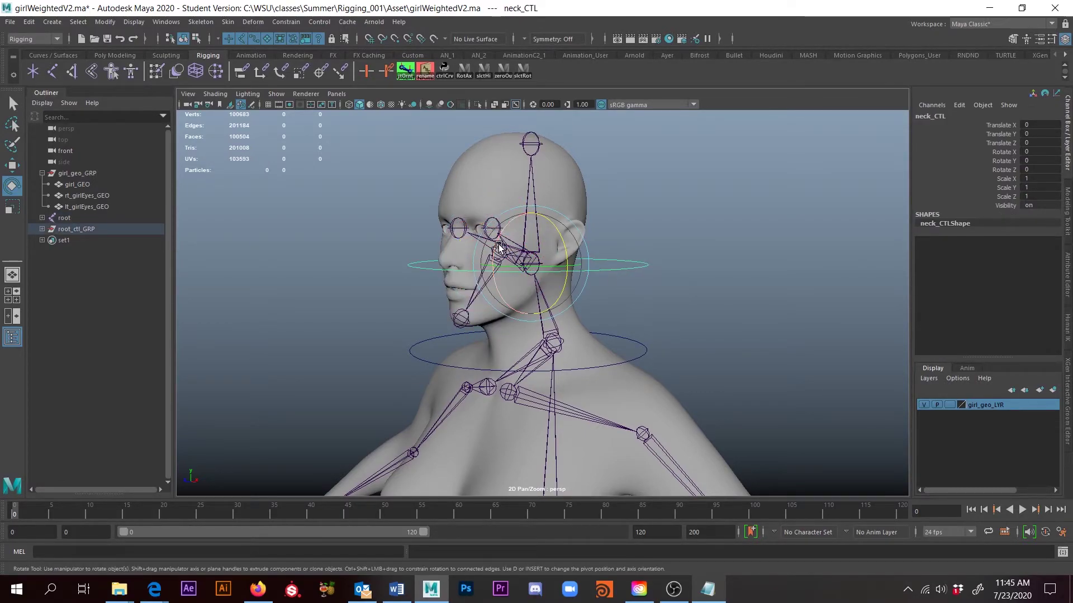
left_click_drag(499, 247, 589, 311)
key("ctrl+z")
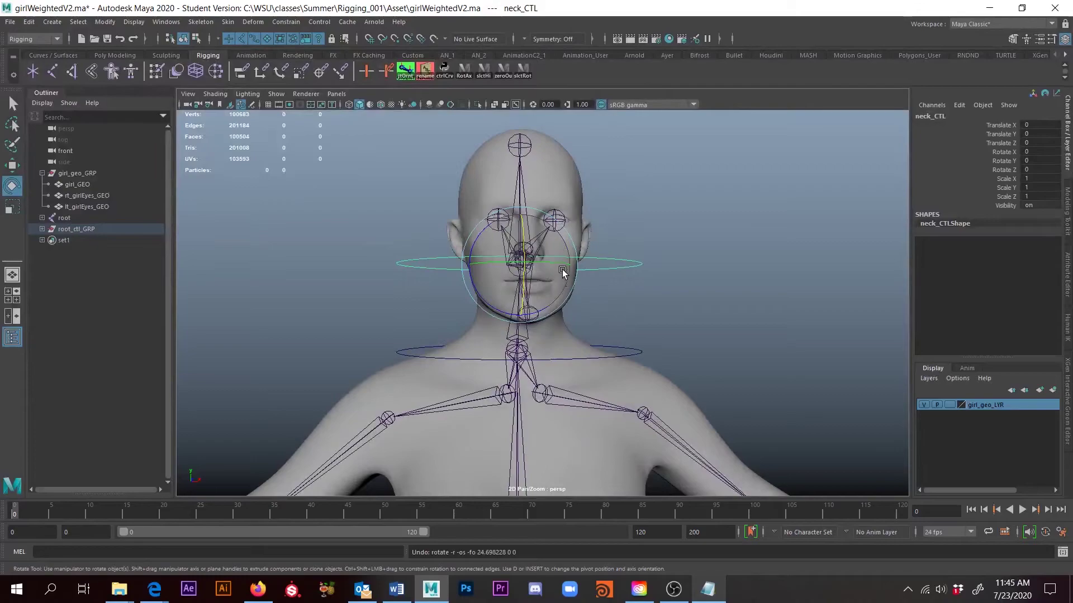
left_click_drag(563, 272, 485, 273, "alt")
left_click_drag(575, 338, 580, 309, "alt")
key("ctrl+z")
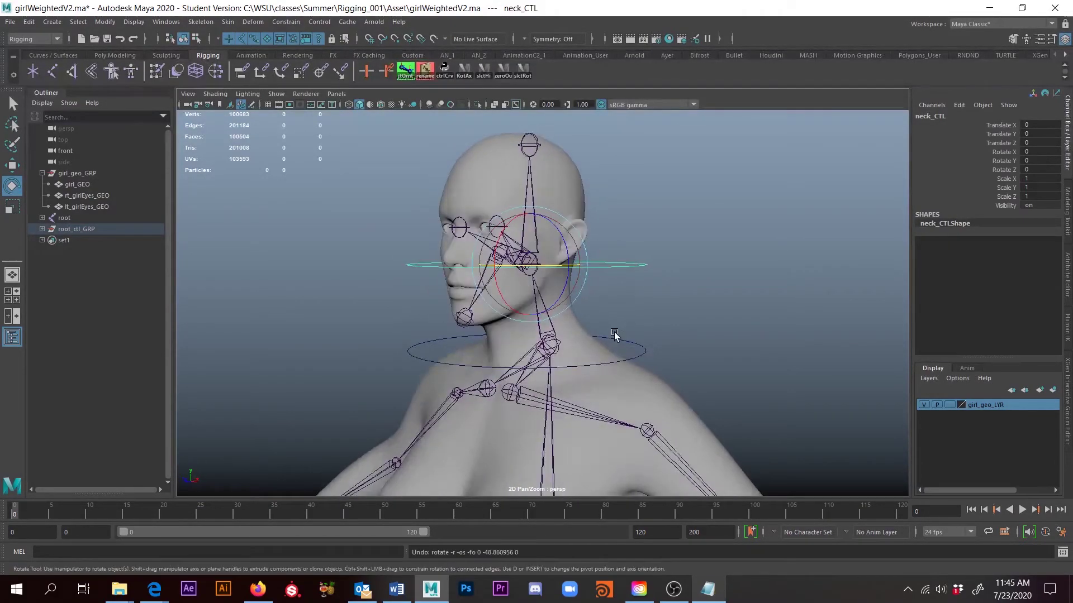
- Bend the lt_knee joint about -92 degrees in Z to inspect the knee deformation, and undo the rotation
middle_click_drag(615, 334, 642, 129, "alt")
scroll(630, 373, "down", 1)
middle_click_drag(630, 373, 643, 237, "alt")
middle_click_drag(661, 397, 641, 273, "alt")
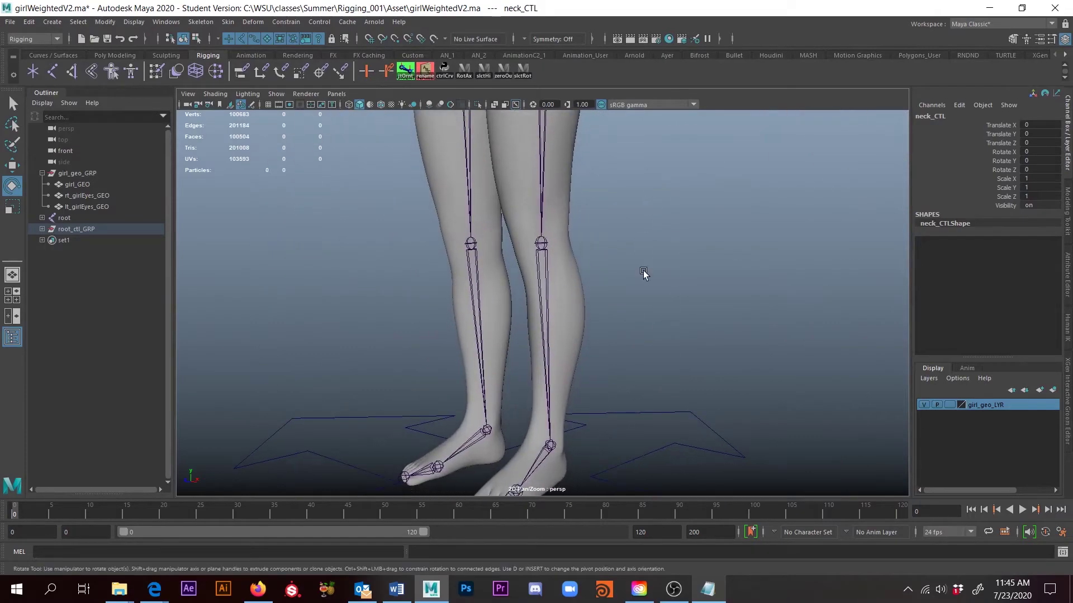
scroll(642, 273, "up", 1)
left_click_drag(630, 290, 658, 270, "alt")
left_click(567, 227)
middle_click_drag(658, 270, 639, 339, "alt")
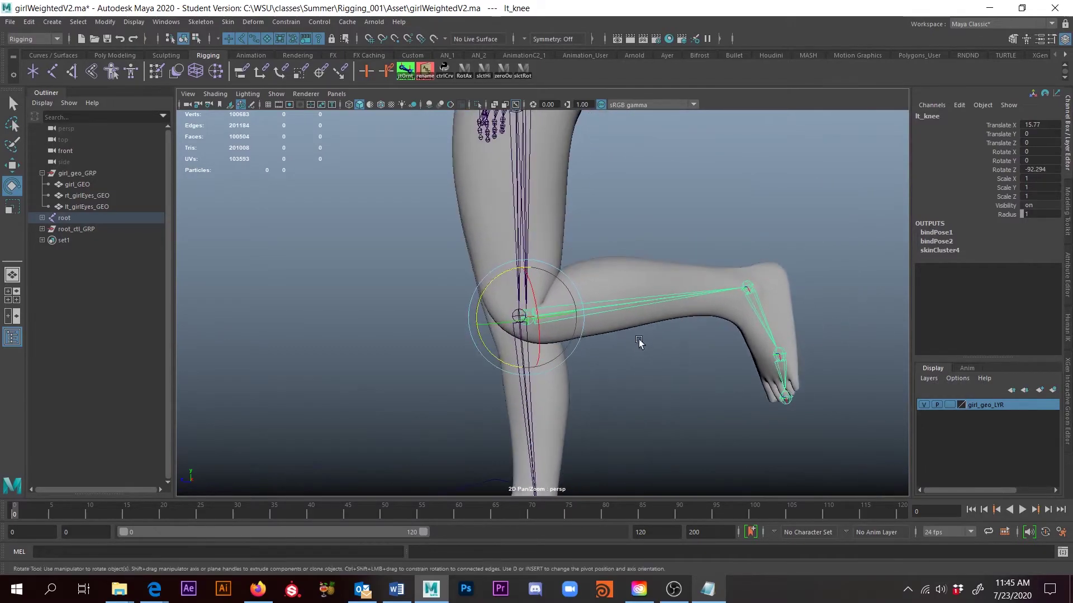
scroll(613, 305, "up", 1)
left_click_drag(580, 266, 554, 287, "alt")
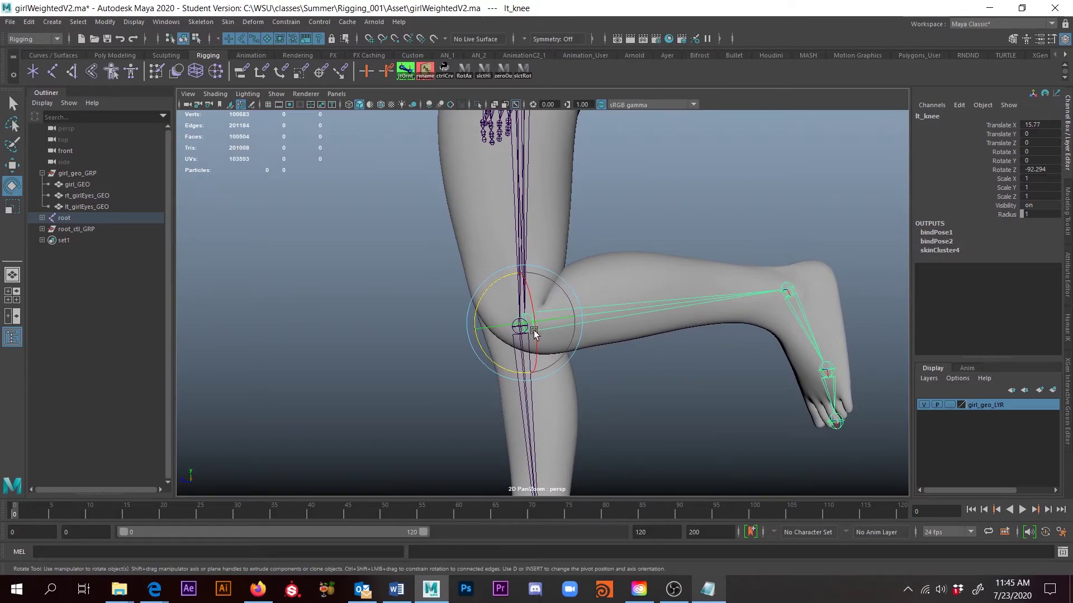
key("ctrl+z")
- Rotate the lt_ankle joint about -64 degrees in Z to test the ankle deformation, and undo the rotation
middle_click_drag(669, 380, 683, 176, "alt")
middle_click_drag(623, 374, 658, 315, "alt")
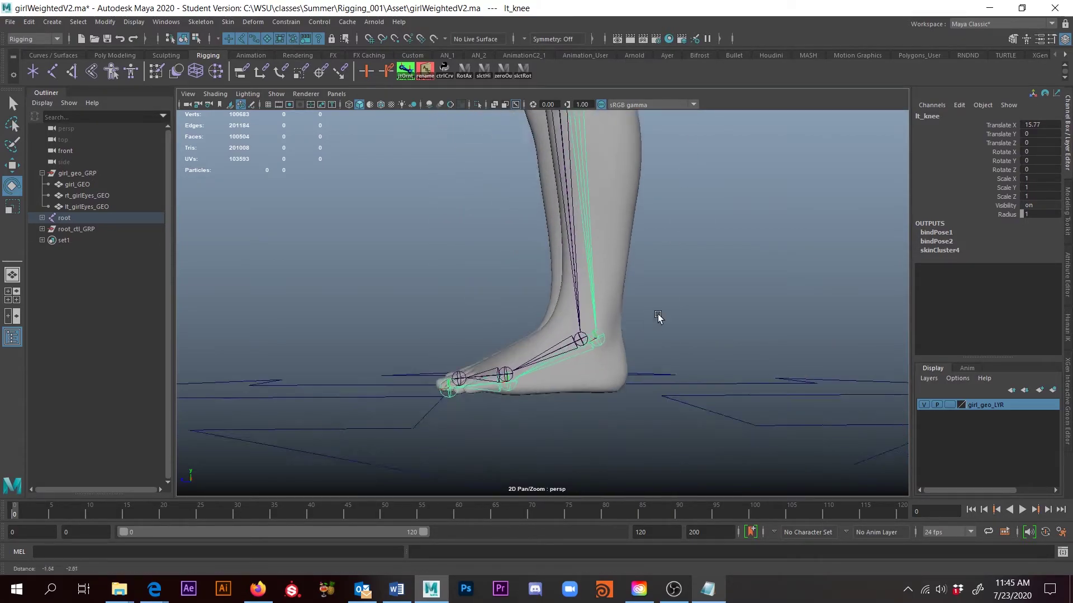
left_click_drag(658, 317, 761, 360, "alt")
left_click(587, 310)
key("ctrl+z")
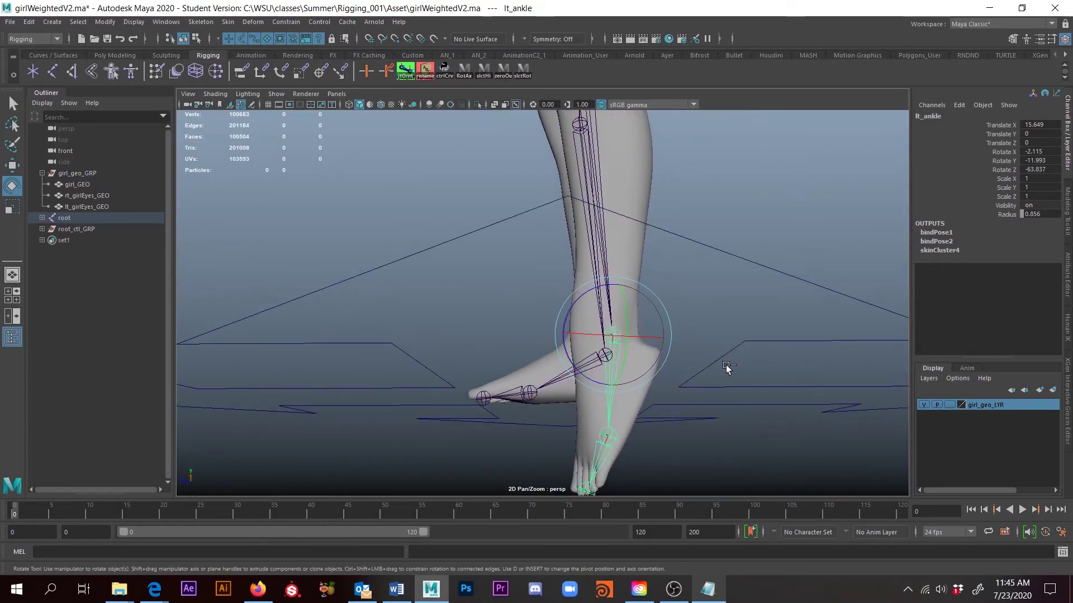
- Bend the lt_ball joint about 82 degrees in Z to test the toe deformation, and undo the rotation
left_click(515, 370)
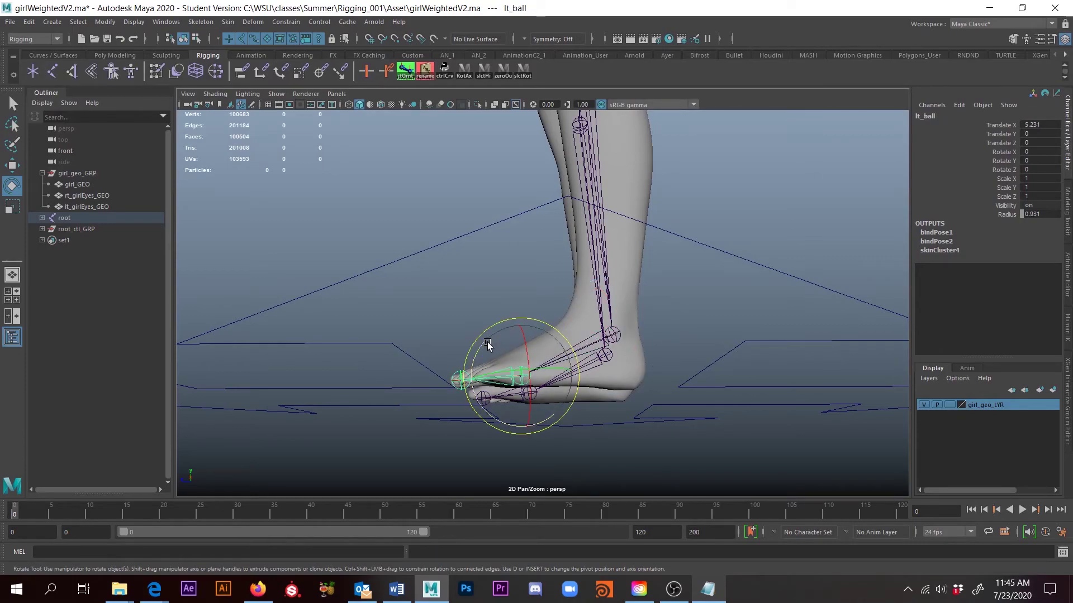
left_click_drag(499, 346, 551, 330)
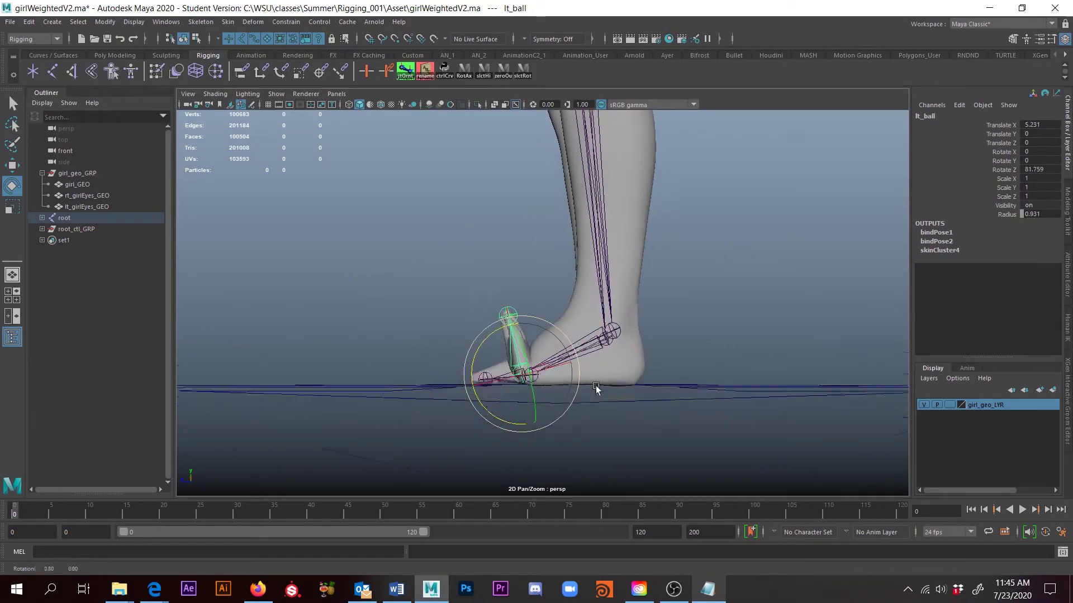
left_click_drag(596, 390, 550, 401, "alt")
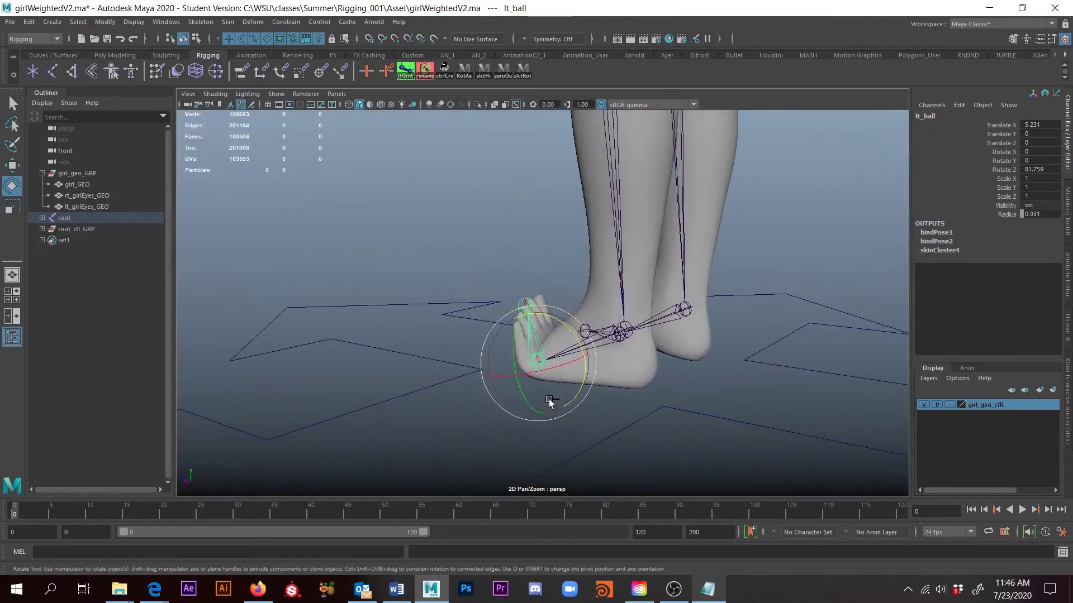
key("ctrl+z")
- Examine the whole character's baked skin and skeleton in its default pose from several angles
right_click_drag(548, 397, 565, 294, "alt")
middle_click_drag(565, 295, 565, 383, "alt")
left_click_drag(565, 384, 616, 356, "alt")
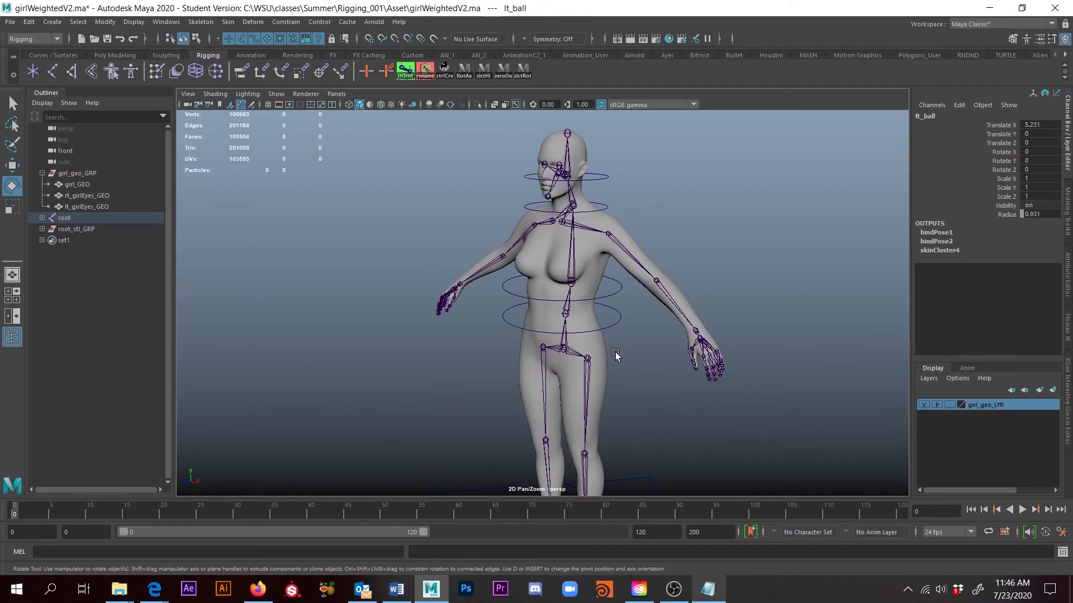
middle_click_drag(621, 202, 594, 196, "alt")
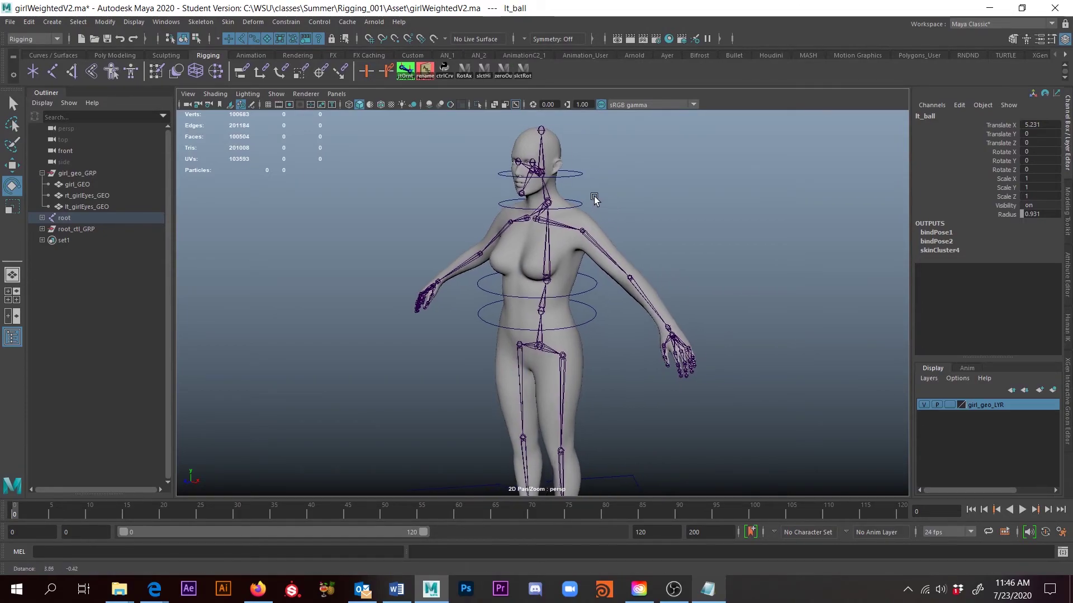
right_click_drag(594, 197, 620, 170, "alt")
middle_click_drag(620, 170, 565, 298, "alt")
scroll(565, 297, "up", 2)
left_click_drag(532, 274, 584, 288, "alt")
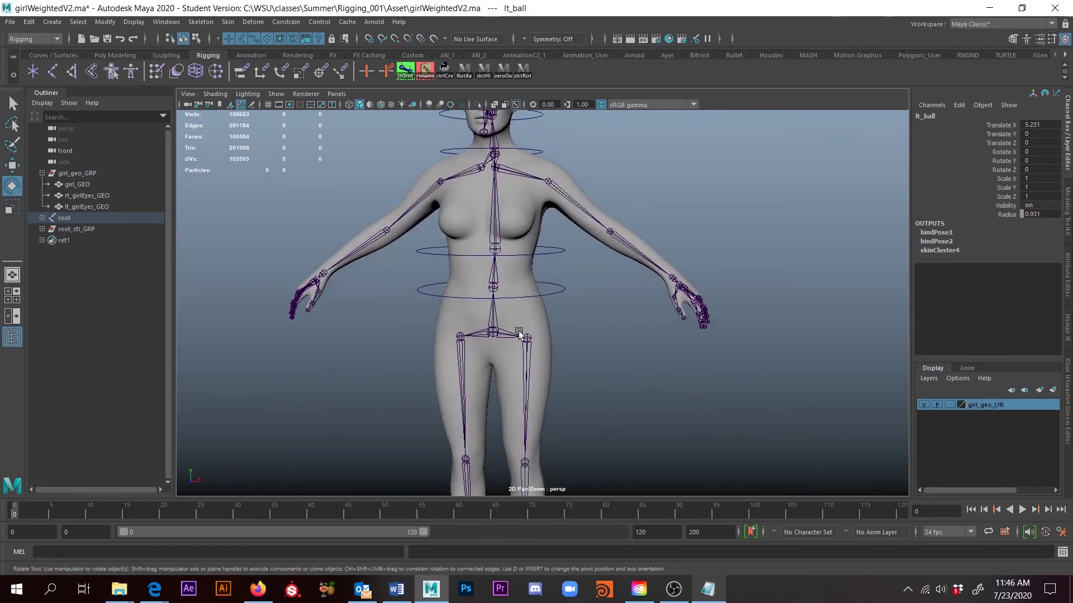
scroll(525, 327, "down", 5)
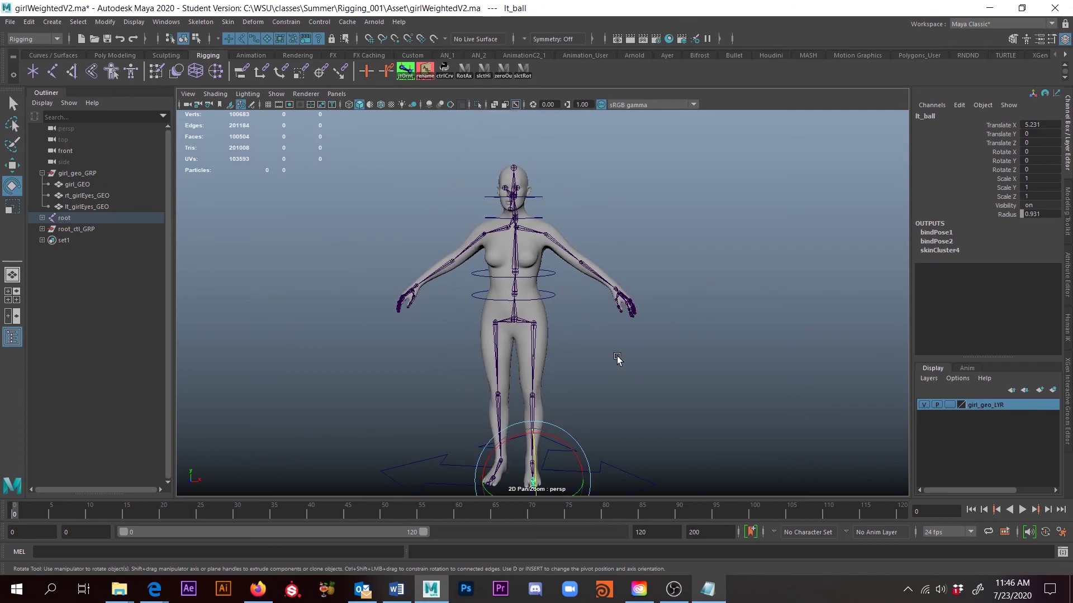